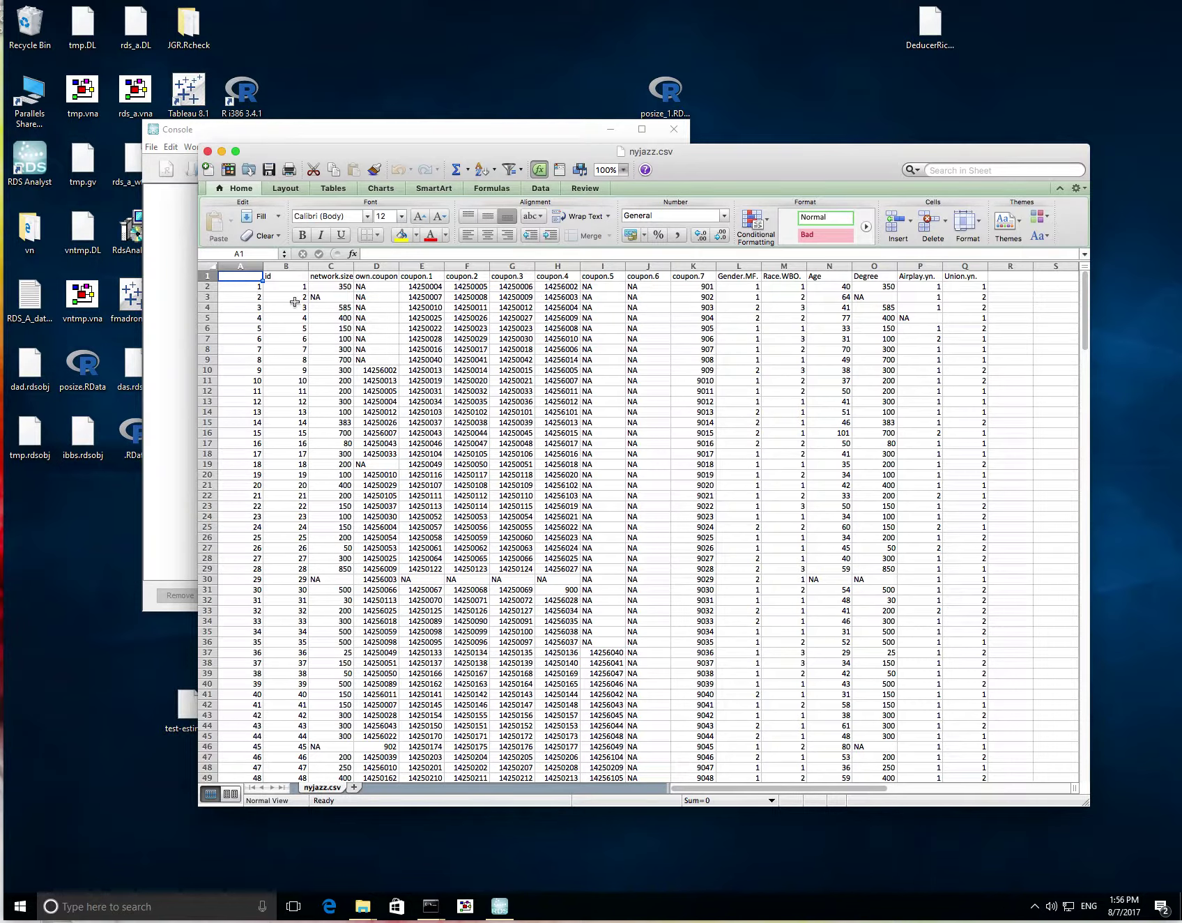
Examine the respondent rows in nyjazz.csv and its id, network.size, own.coupon and coupon.1 through coupon.7 columns.
left_click_drag(207, 277, 207, 674)
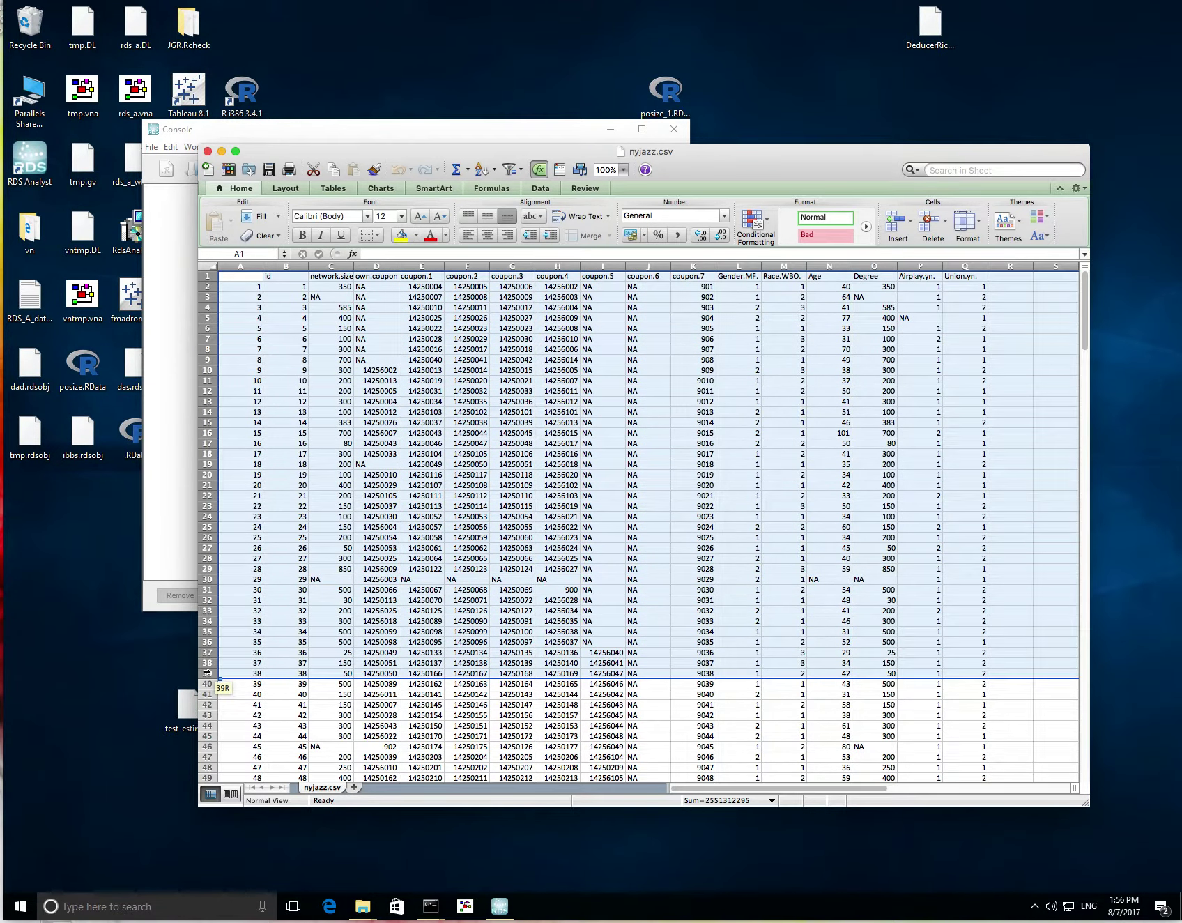
scroll(591, 407, "down", 3)
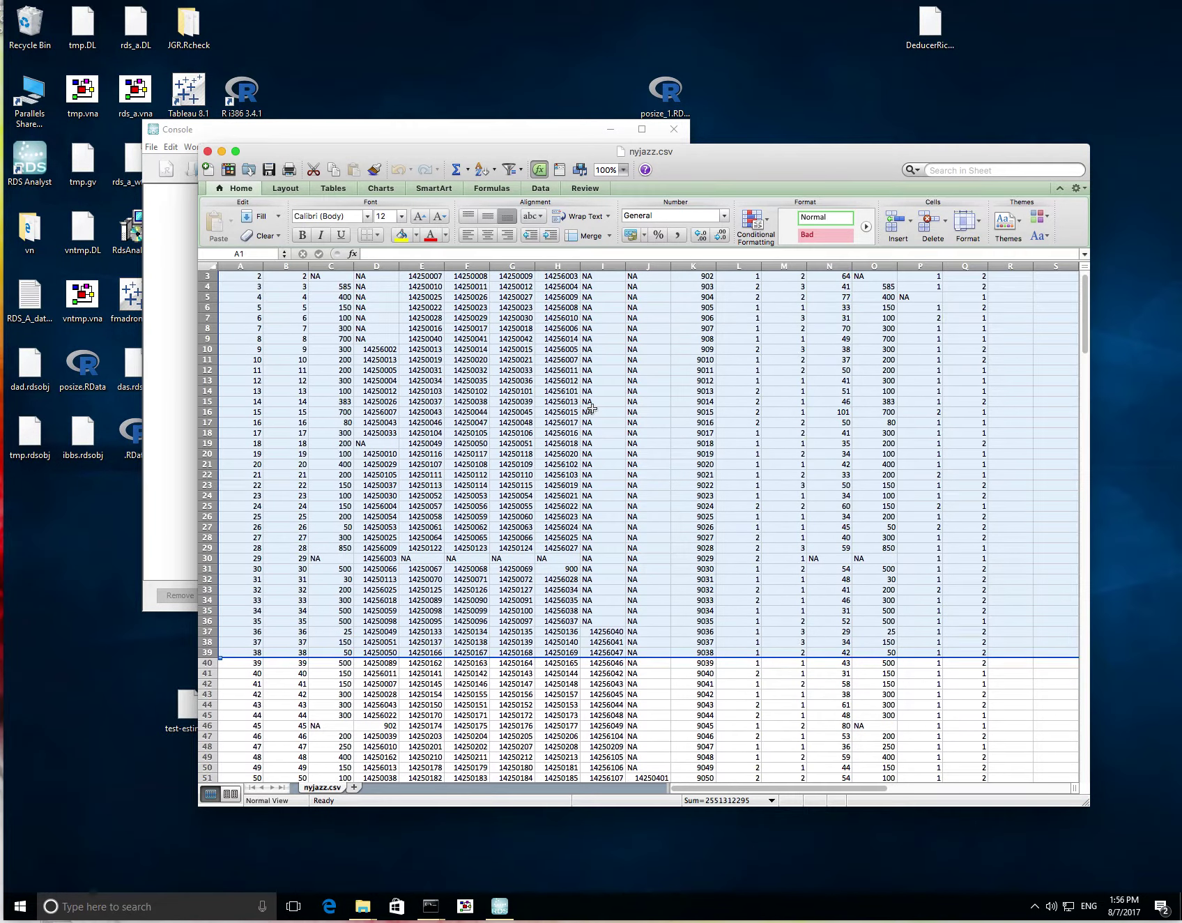
scroll(591, 407, "up", 3)
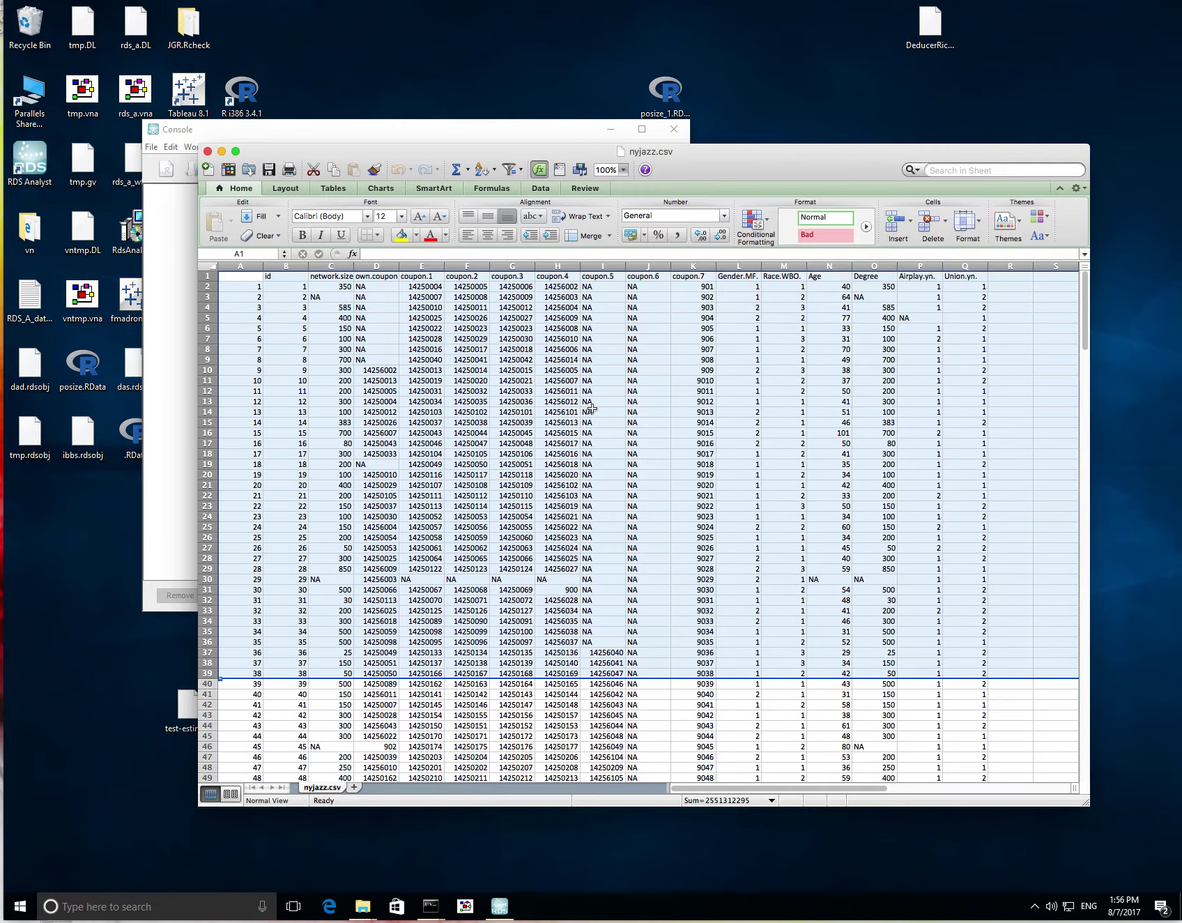
left_click(270, 286)
left_click(281, 265)
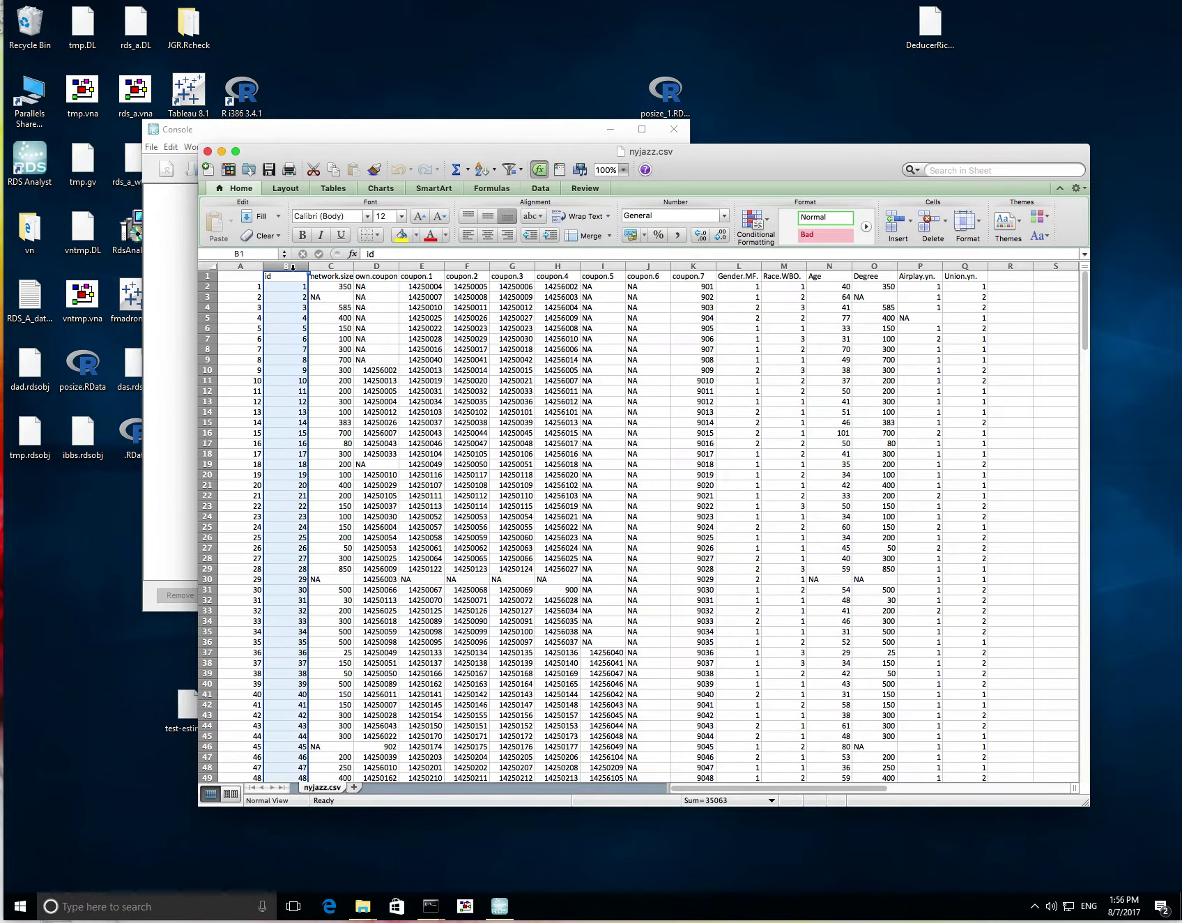
left_click(328, 266)
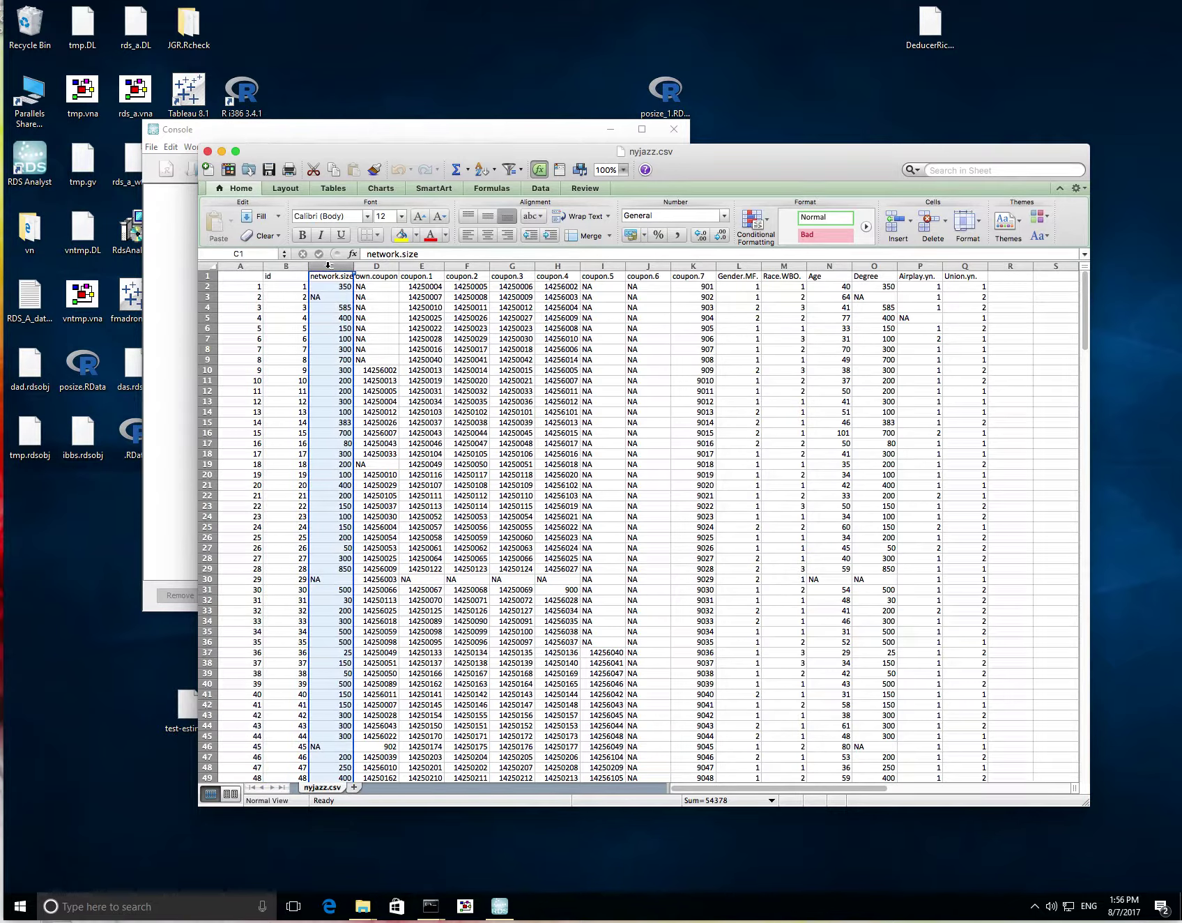
left_click(373, 266)
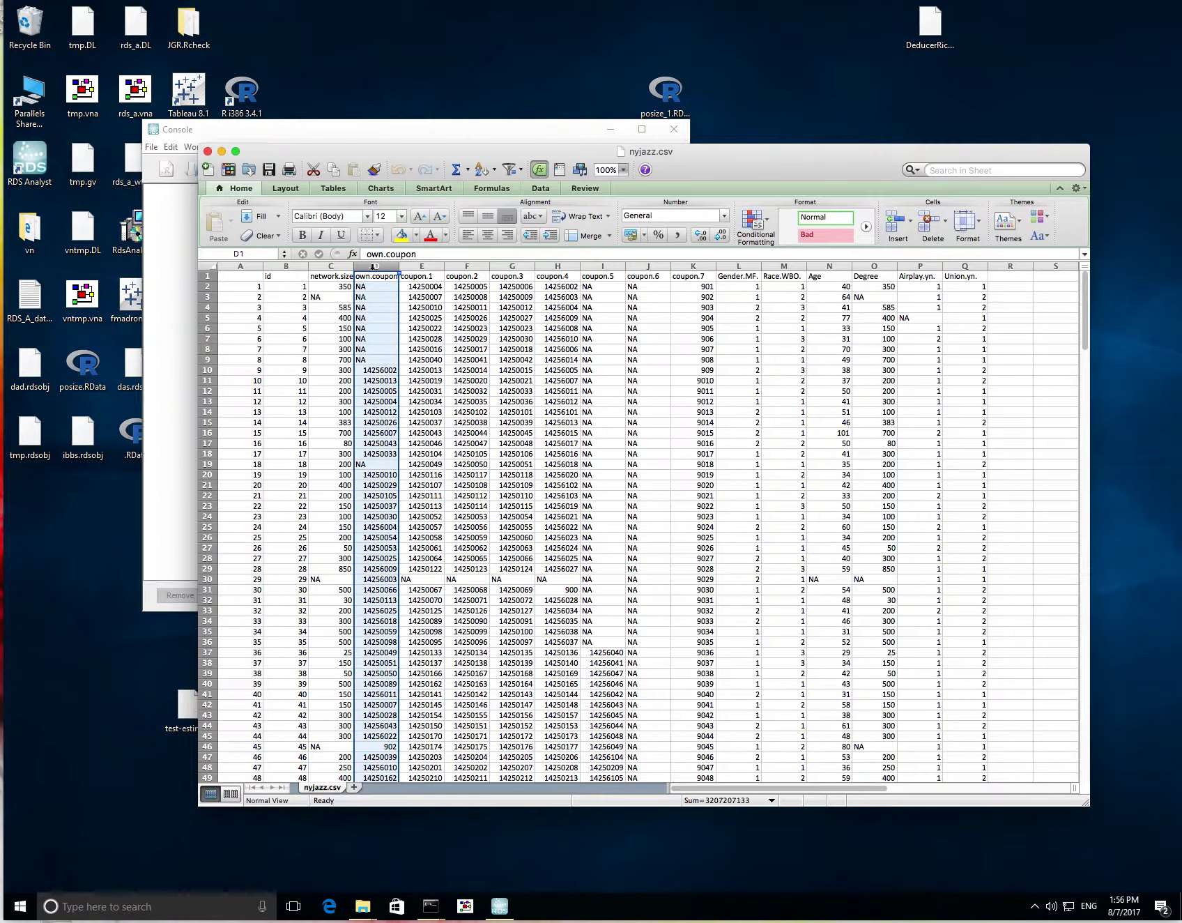
left_click_drag(425, 266, 695, 272)
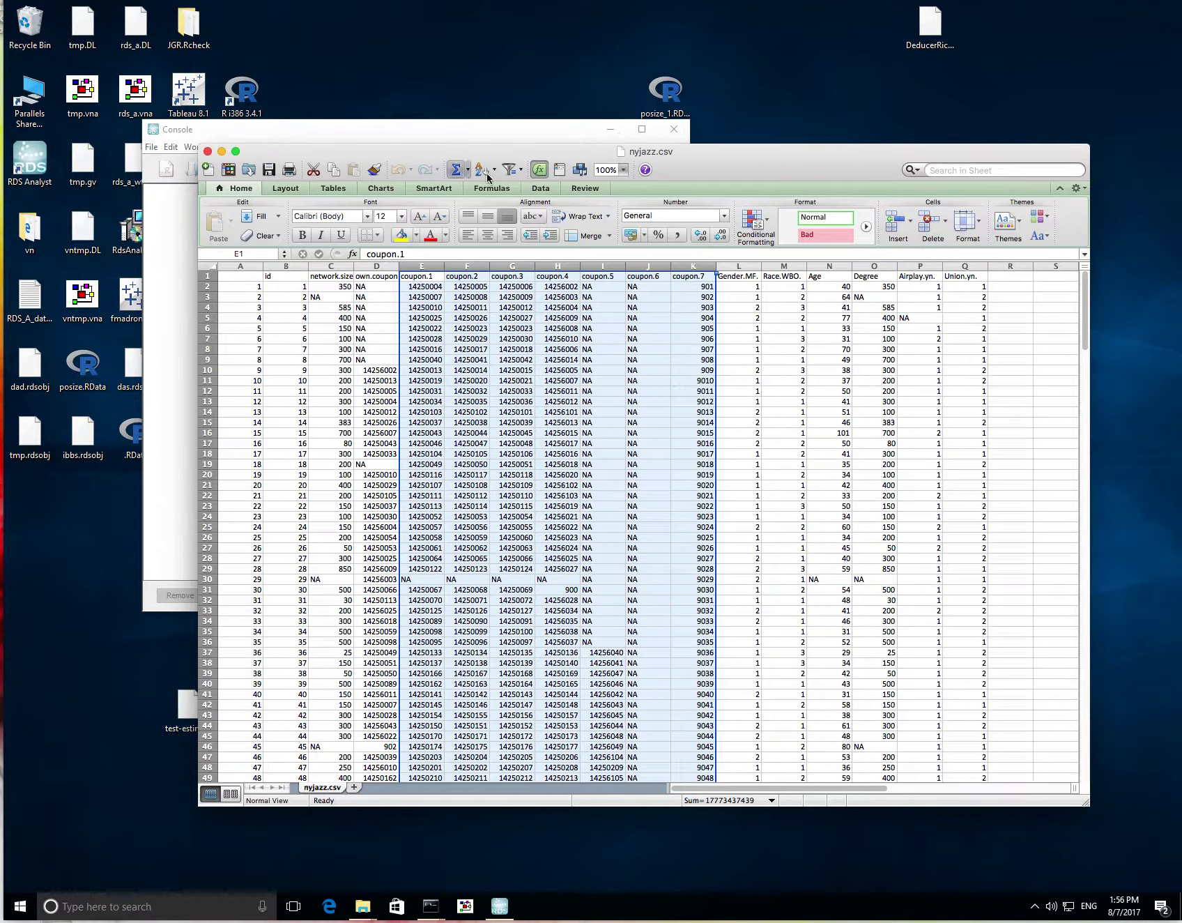
Switch to the RDS Analyst console and open nyjazz.csv from the Desktop for RDS data import, with nyjazz as the set name.
left_click(837, 105)
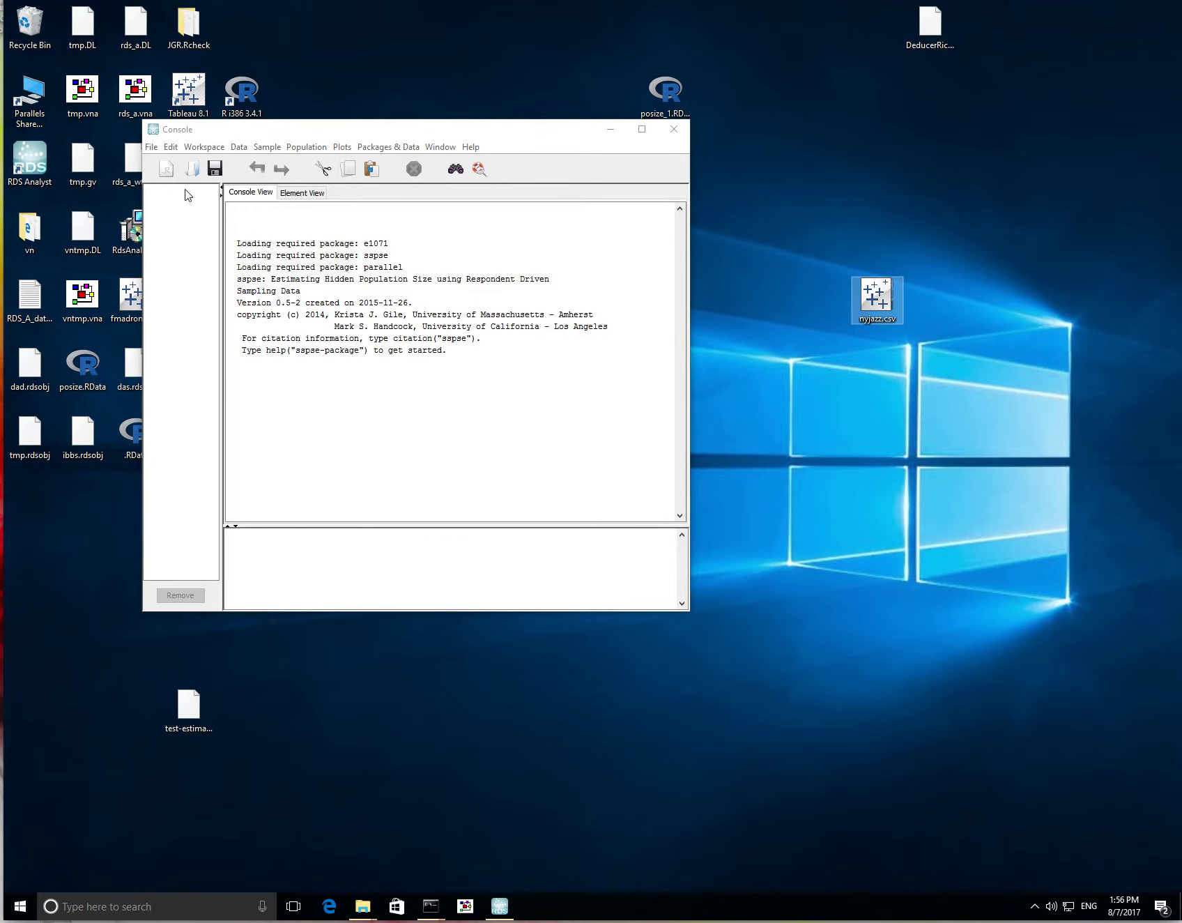
left_click_drag(338, 271, 343, 270)
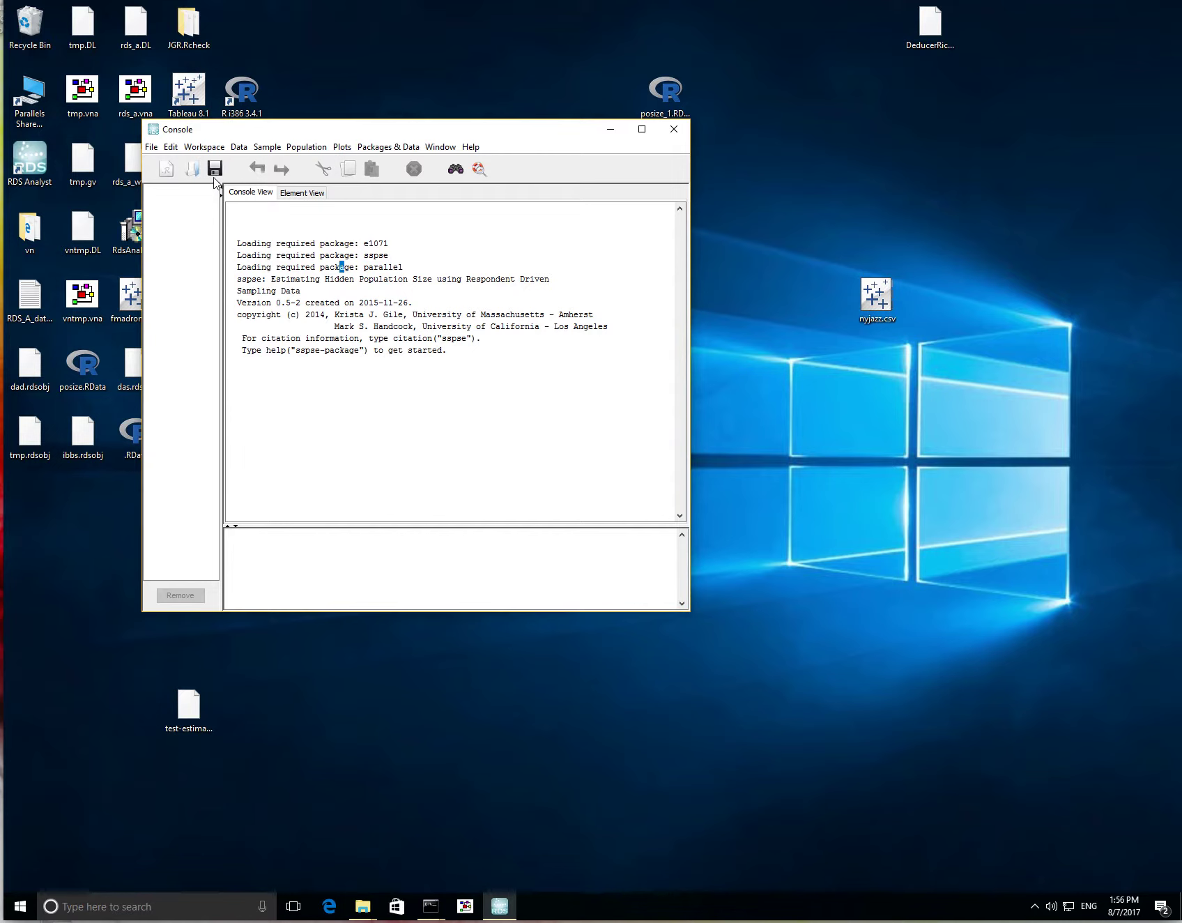
left_click(151, 147)
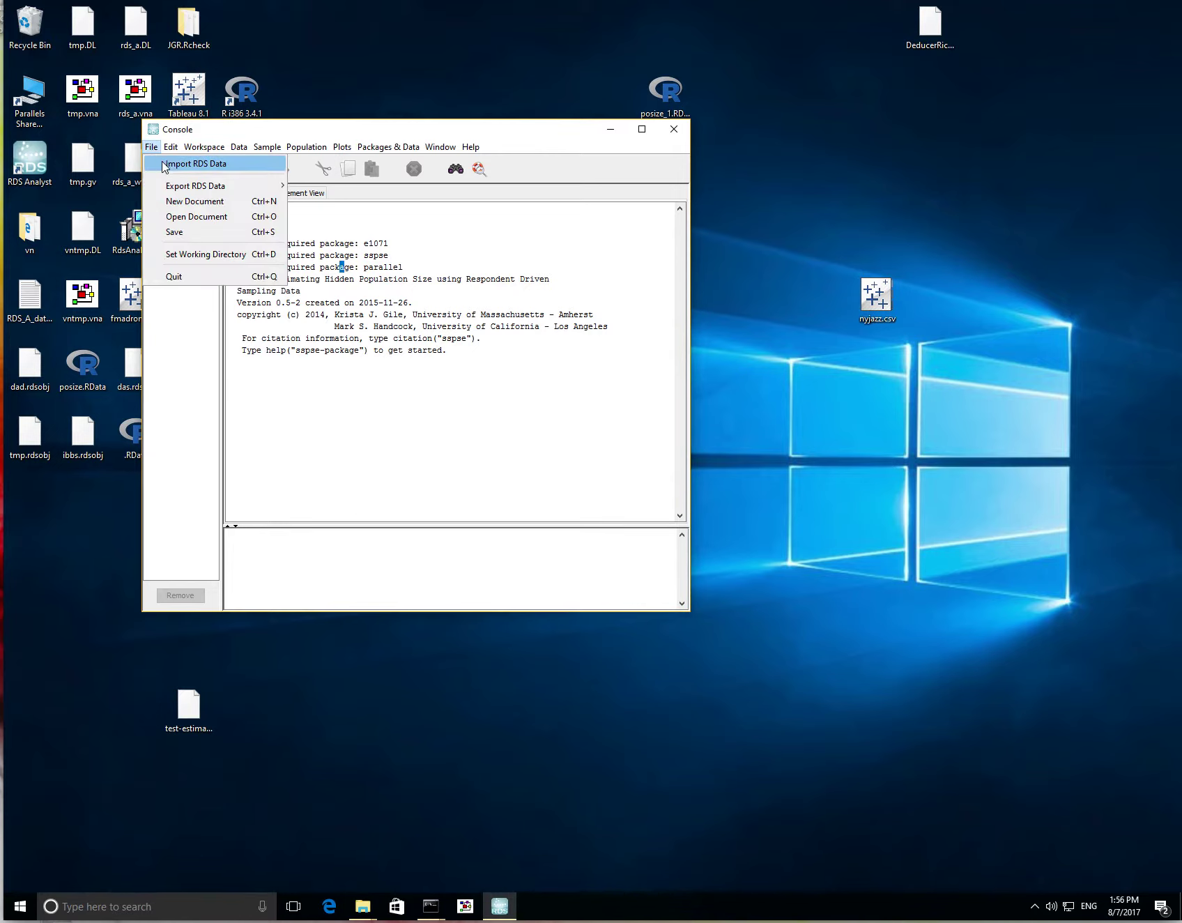
left_click(188, 164)
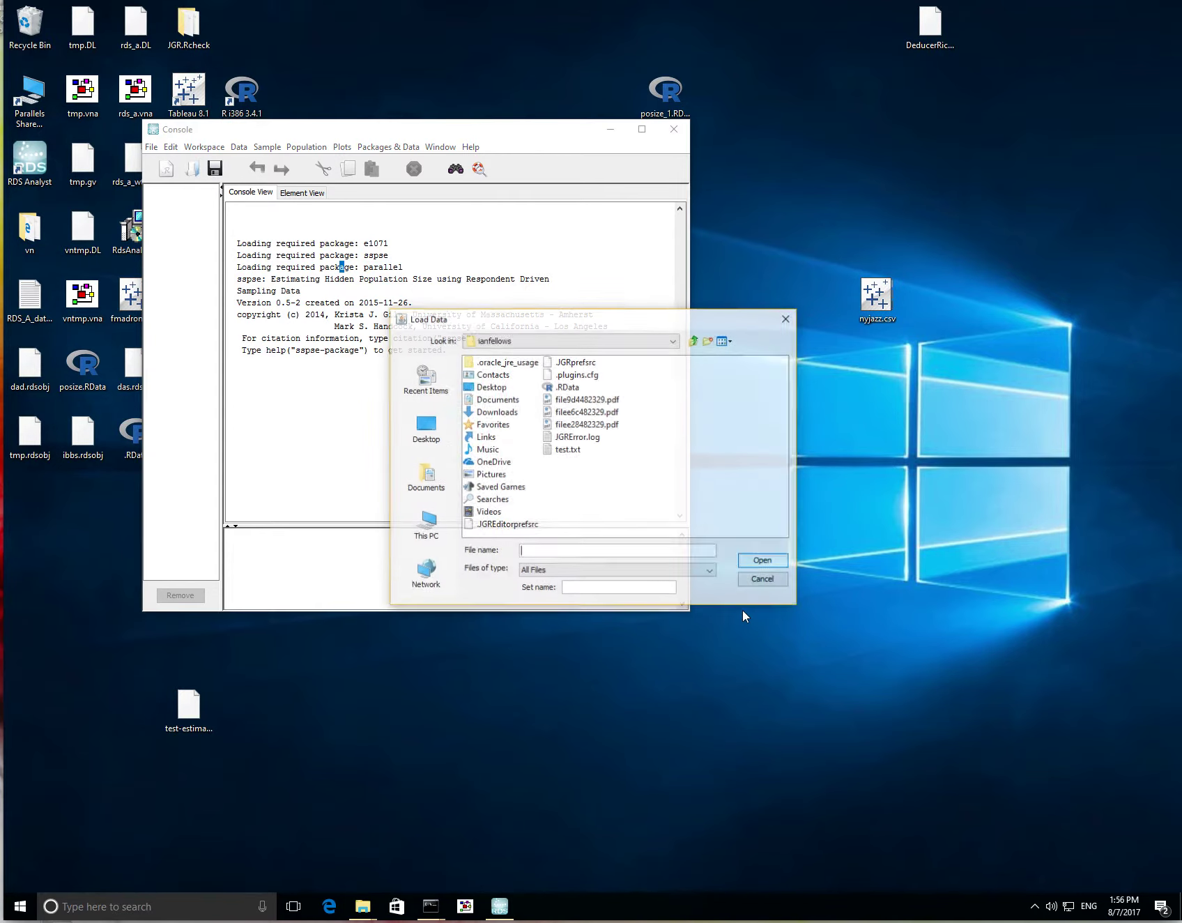
left_click(424, 429)
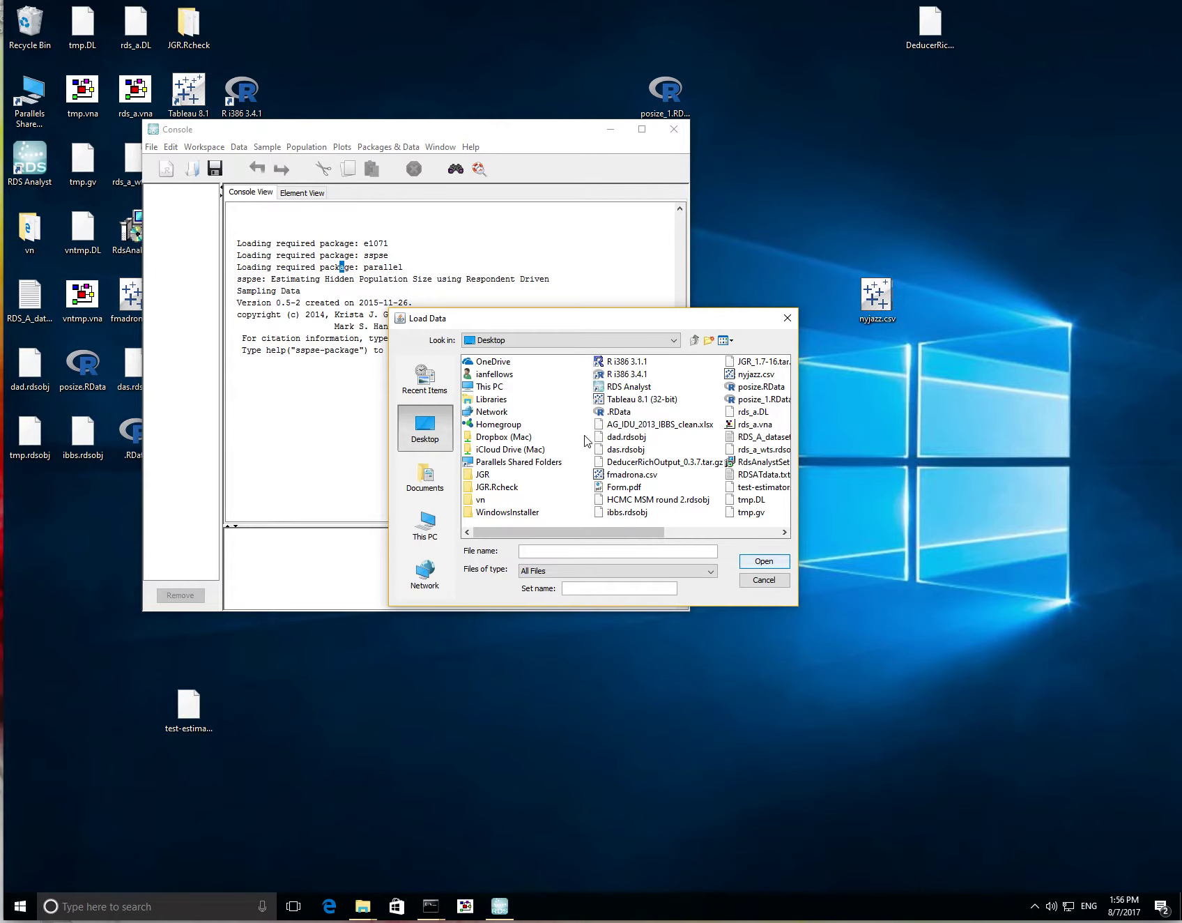
left_click(747, 375)
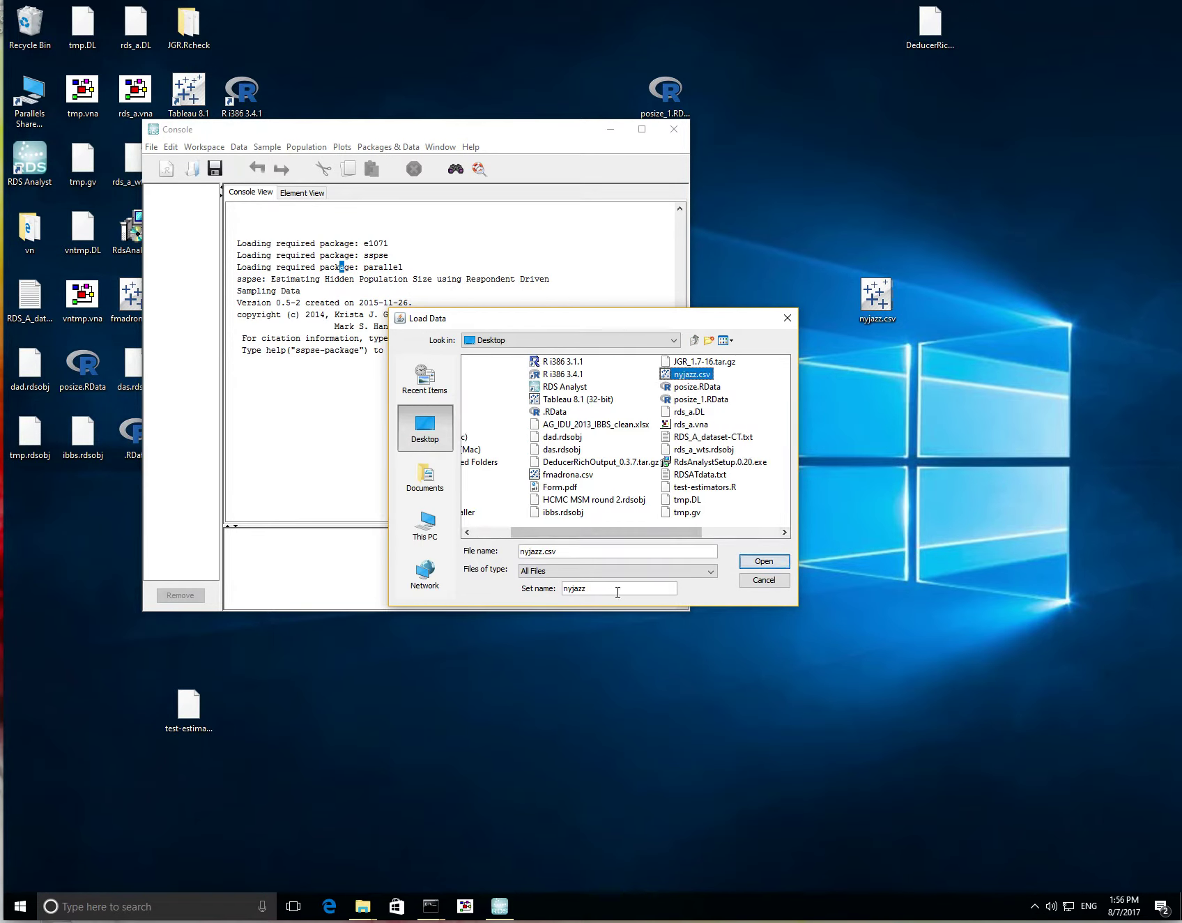
triple_click(567, 557)
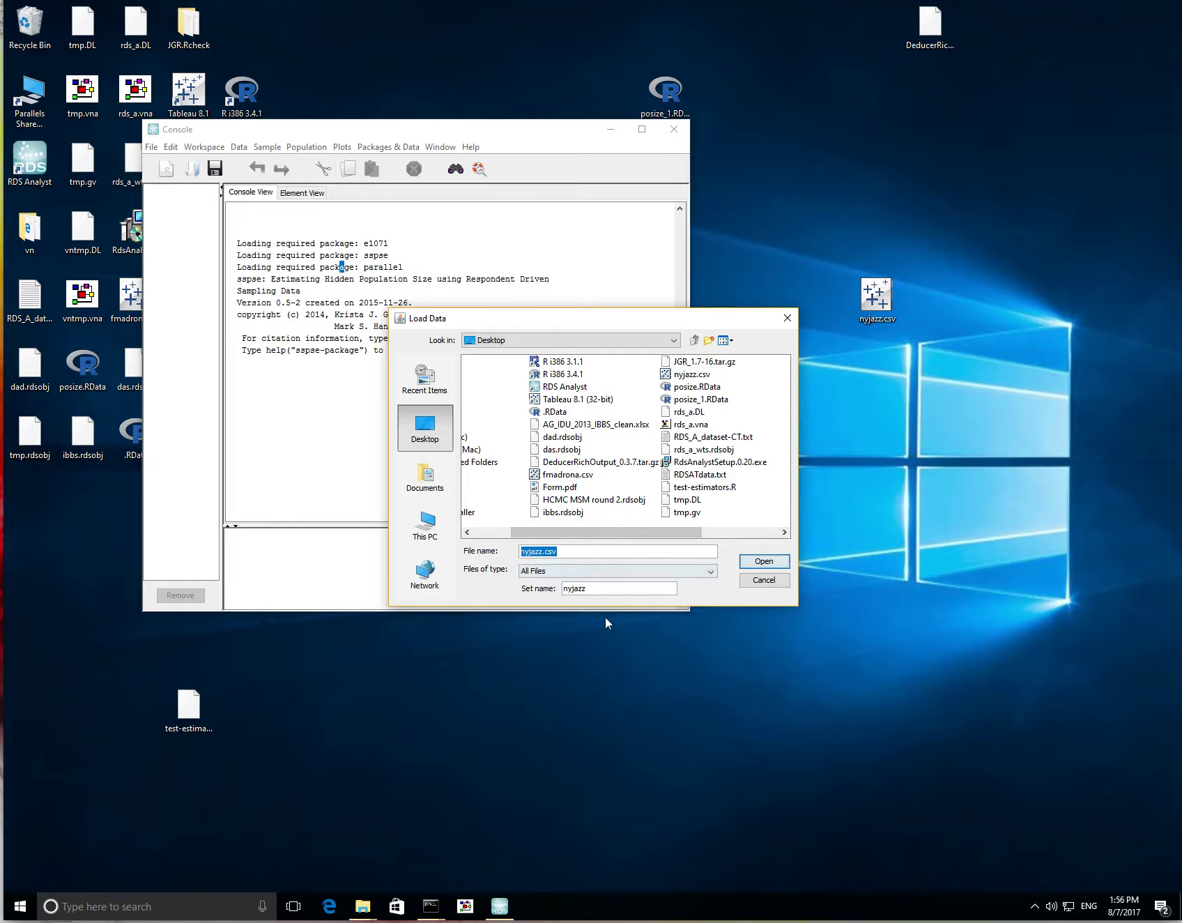
triple_click(574, 589)
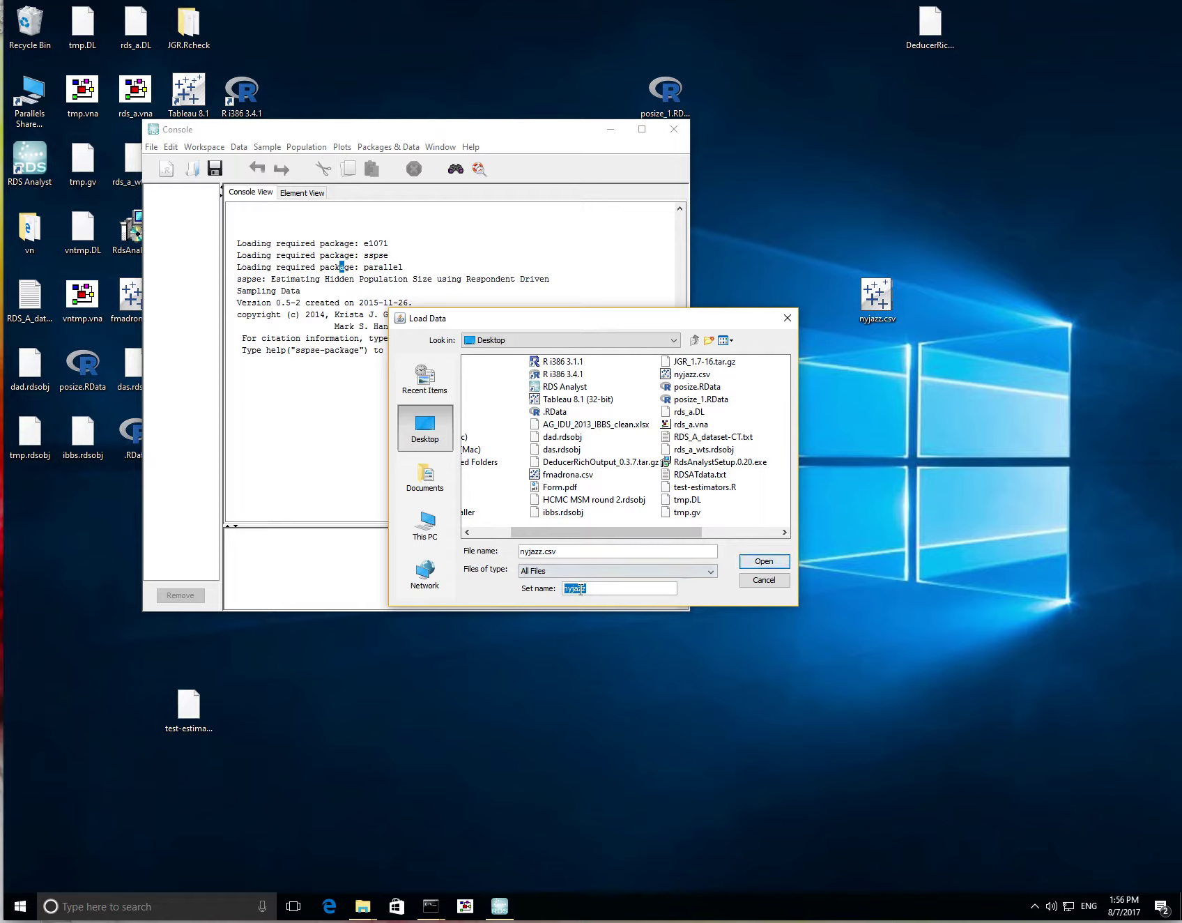
left_click(763, 563)
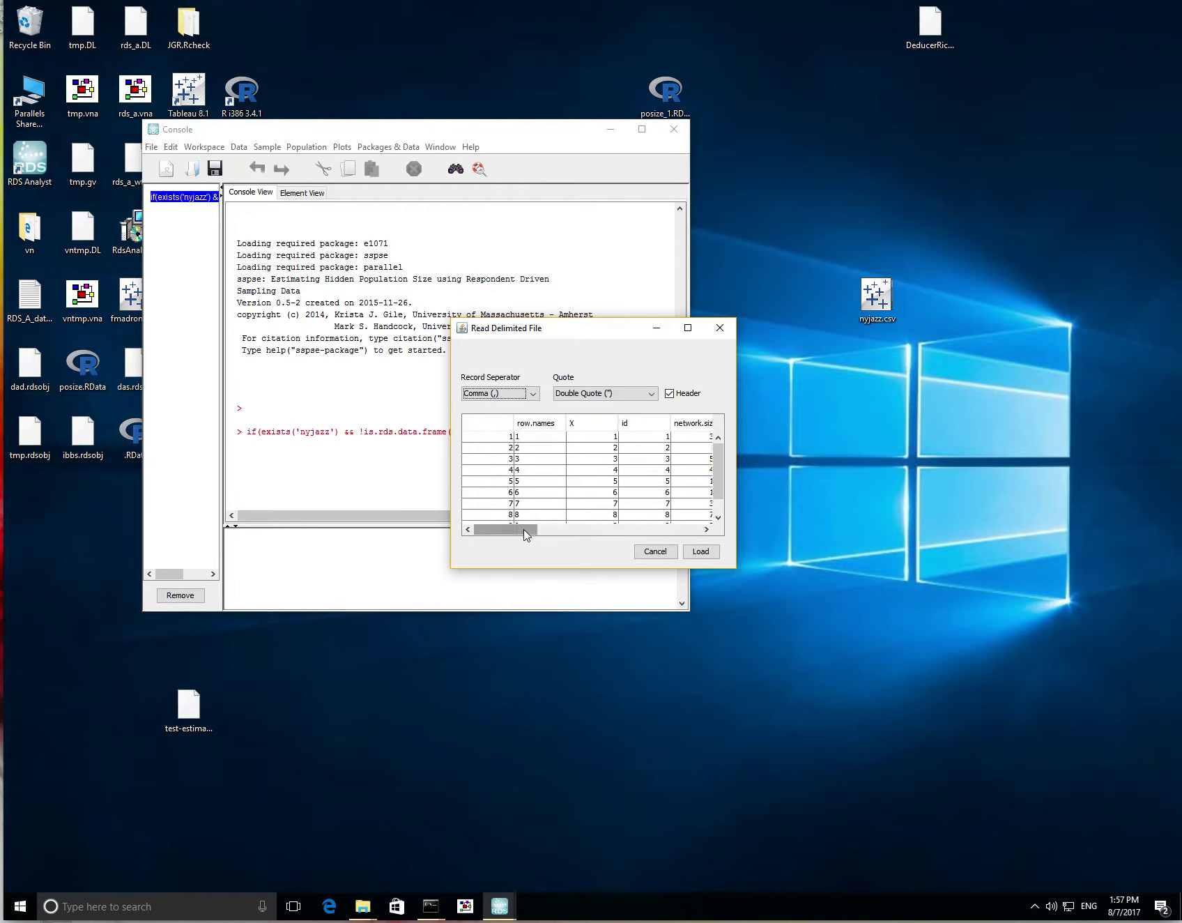
Load the delimited file with comma as the record separator, double quote as the quote character and a header row.
left_click_drag(524, 530, 516, 534)
left_click(533, 393)
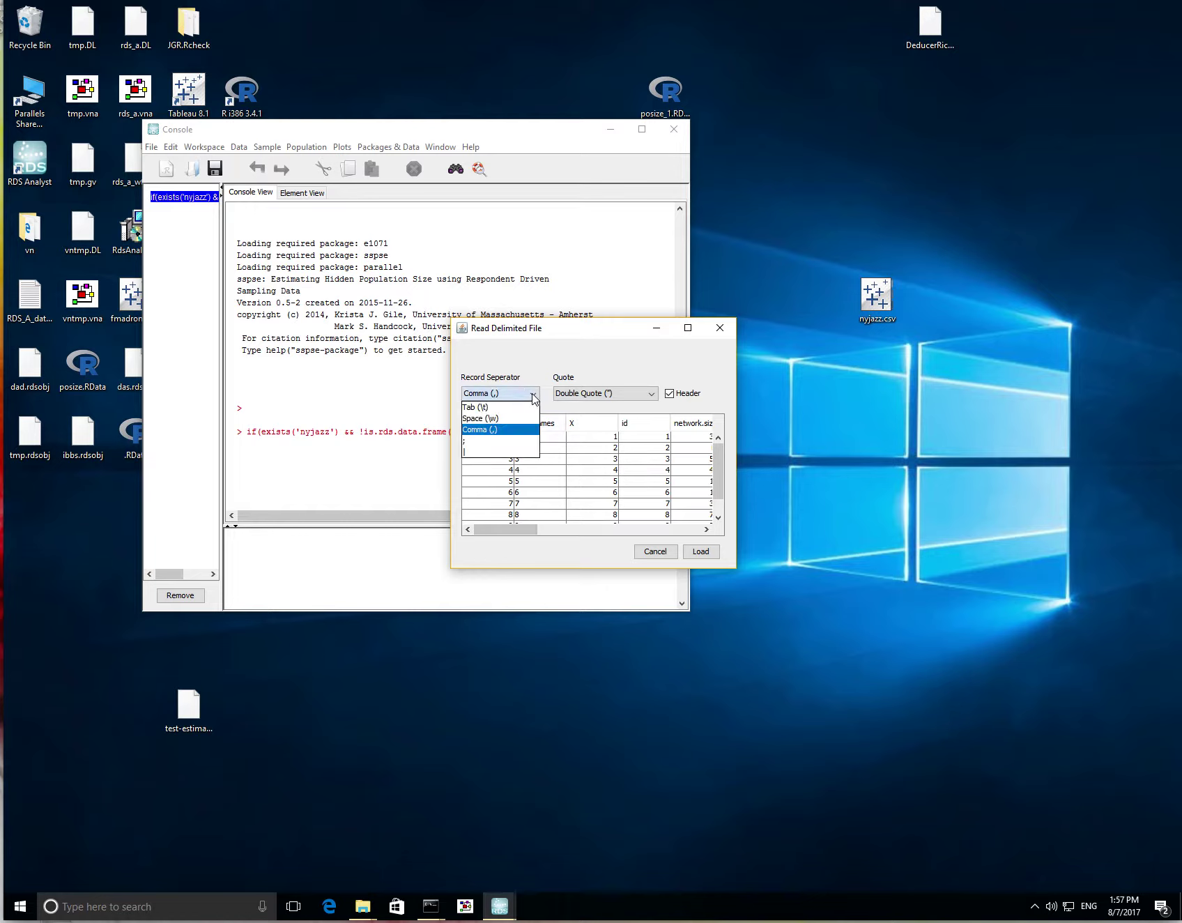
left_click(501, 430)
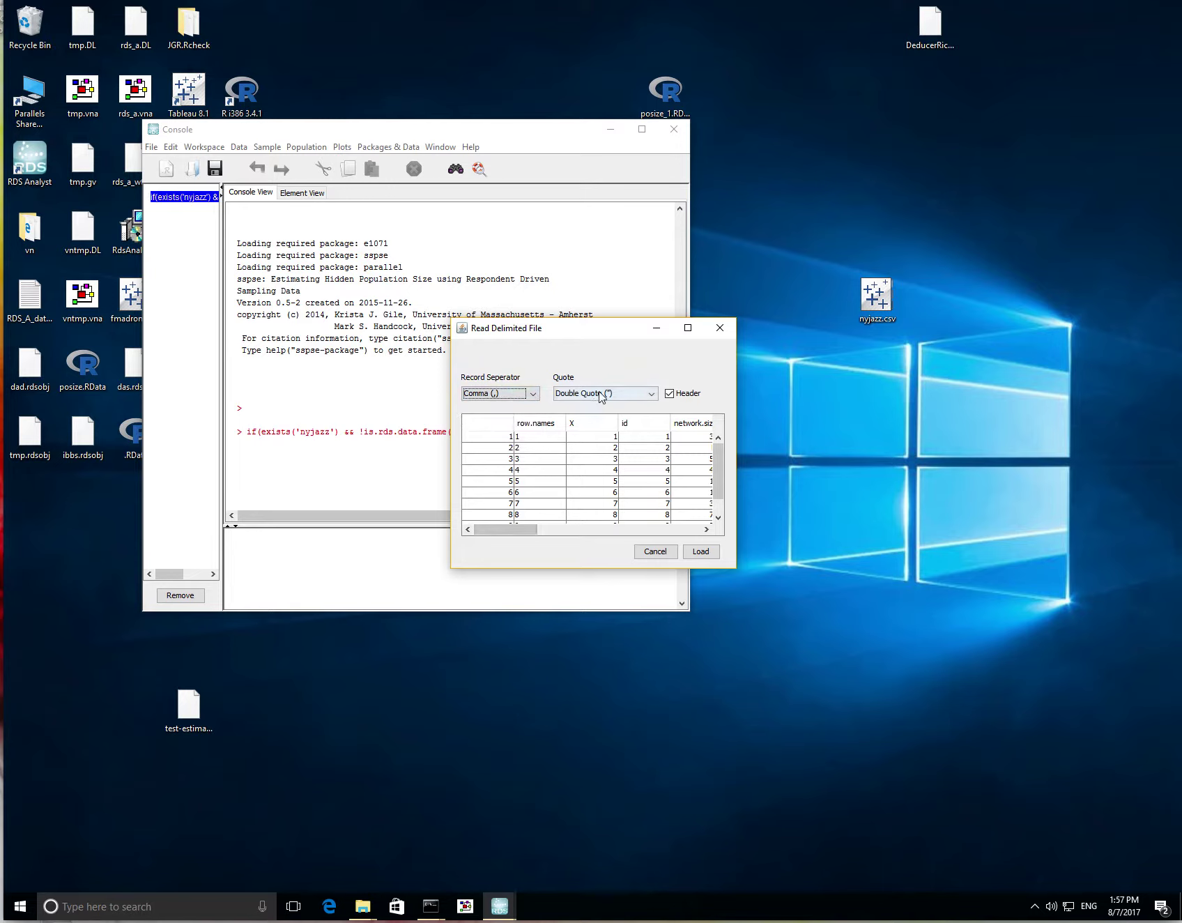
left_click(701, 553)
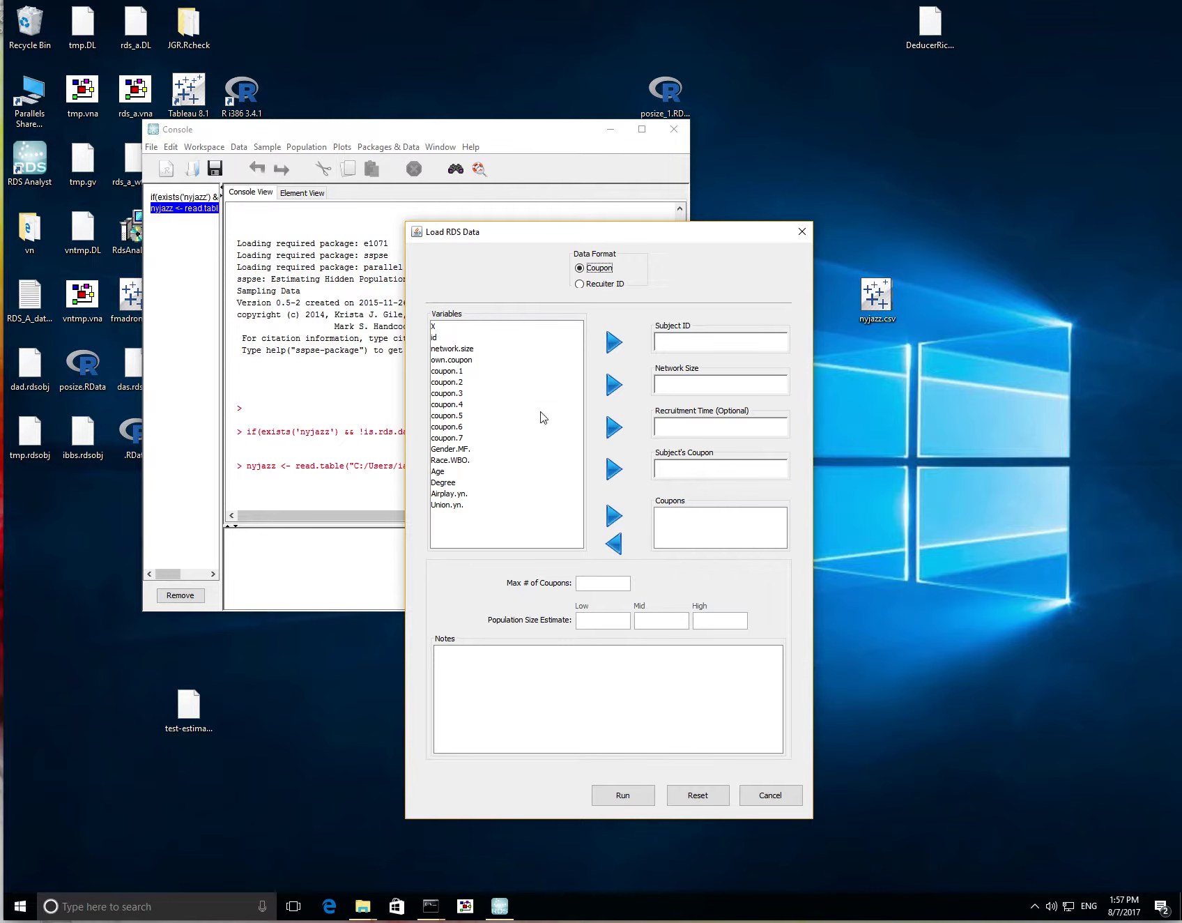
Assign id as the subject ID, network.size as the network size and own.coupon as the subject's coupon.
left_click(496, 338)
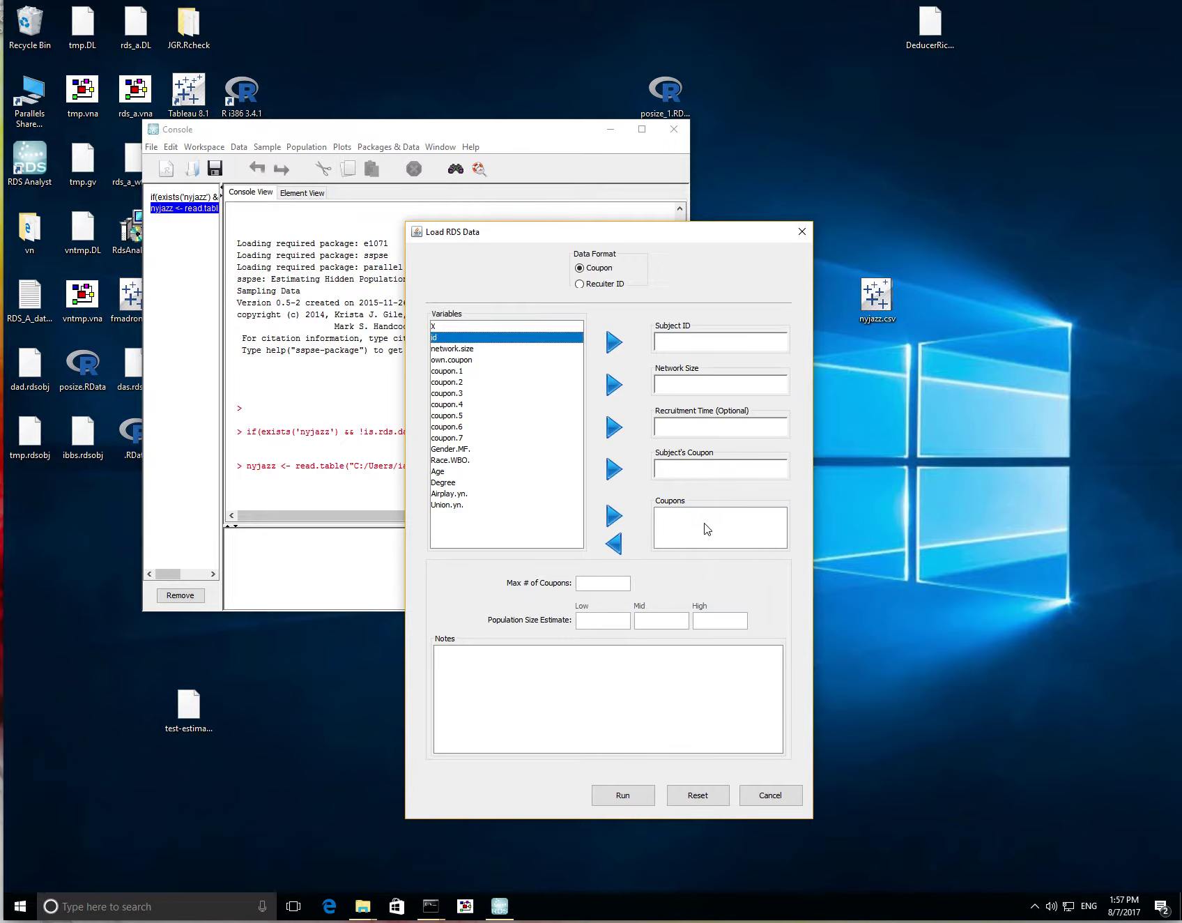
left_click(611, 341)
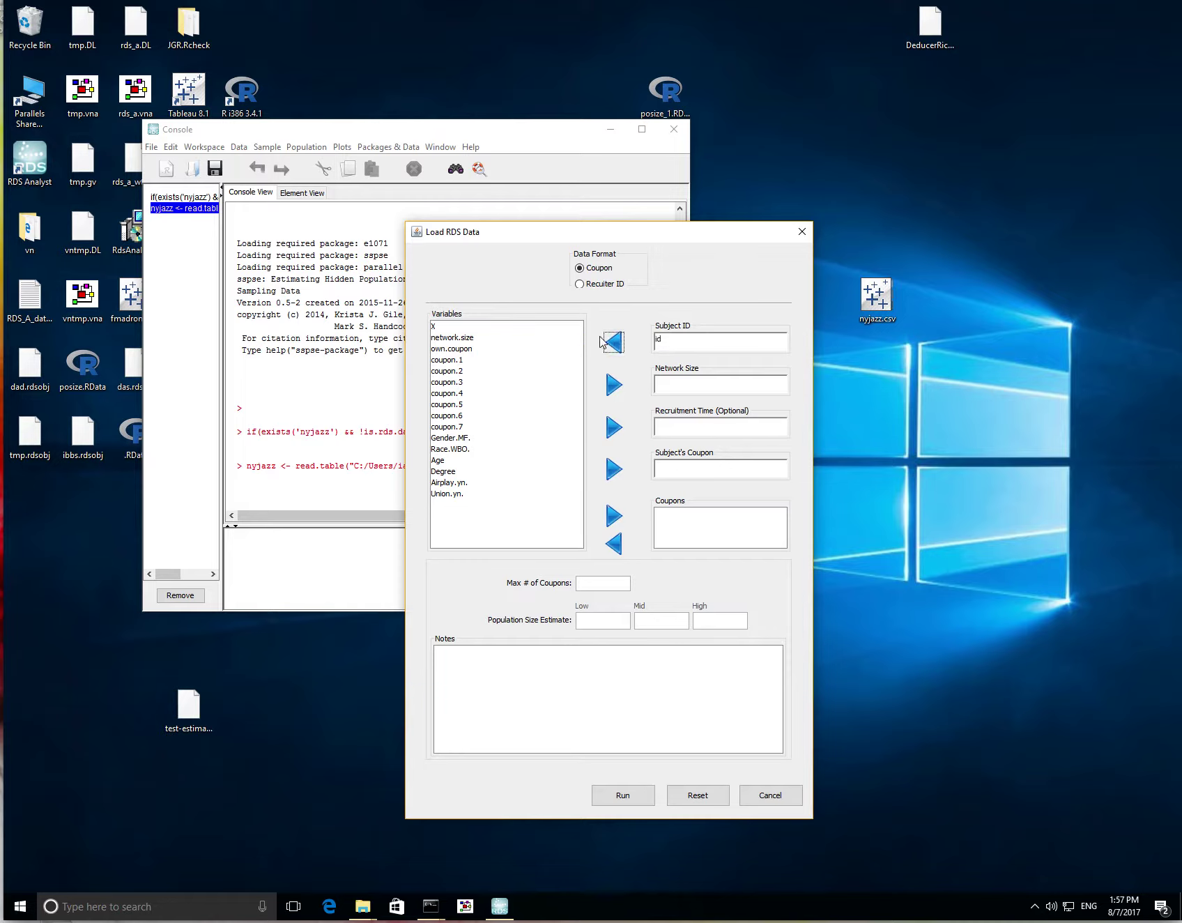
left_click(533, 338)
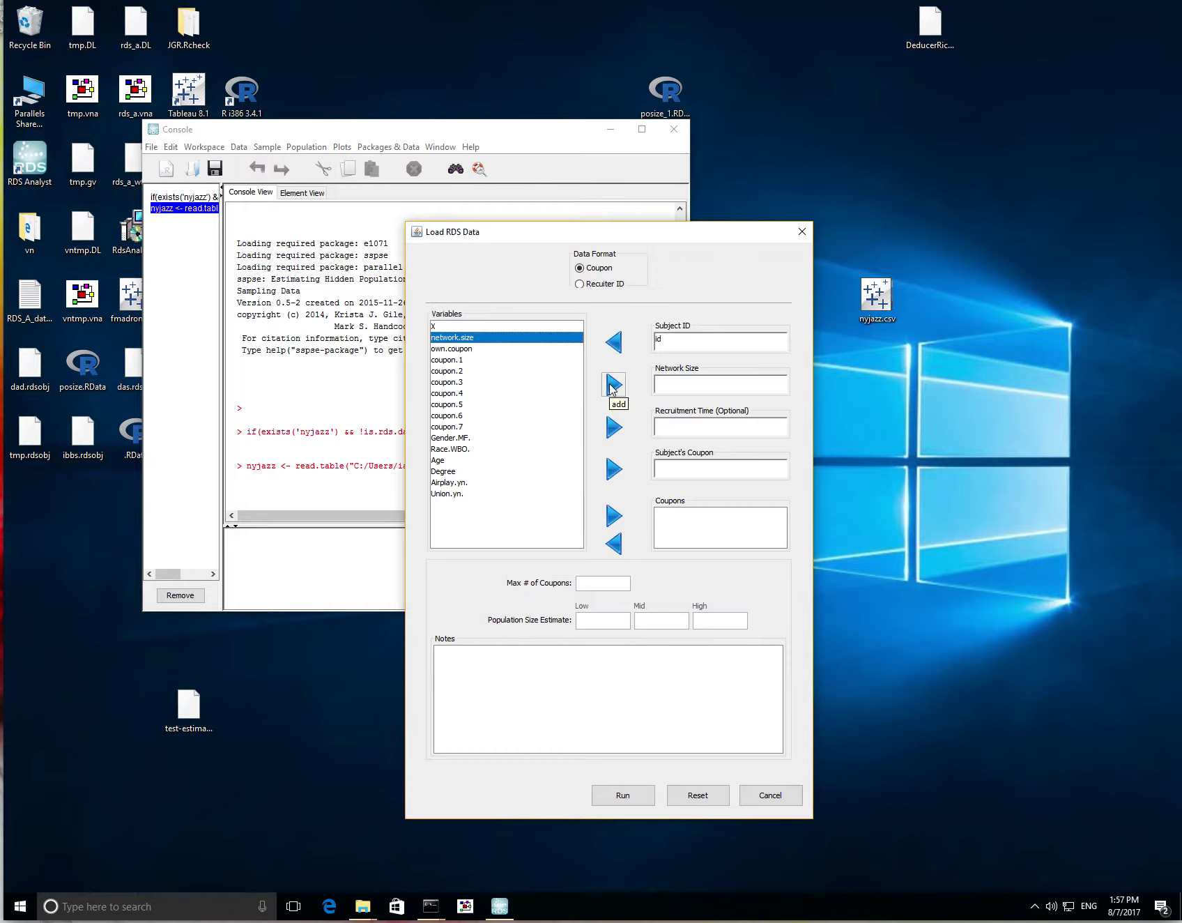
left_click(611, 385)
left_click(481, 339)
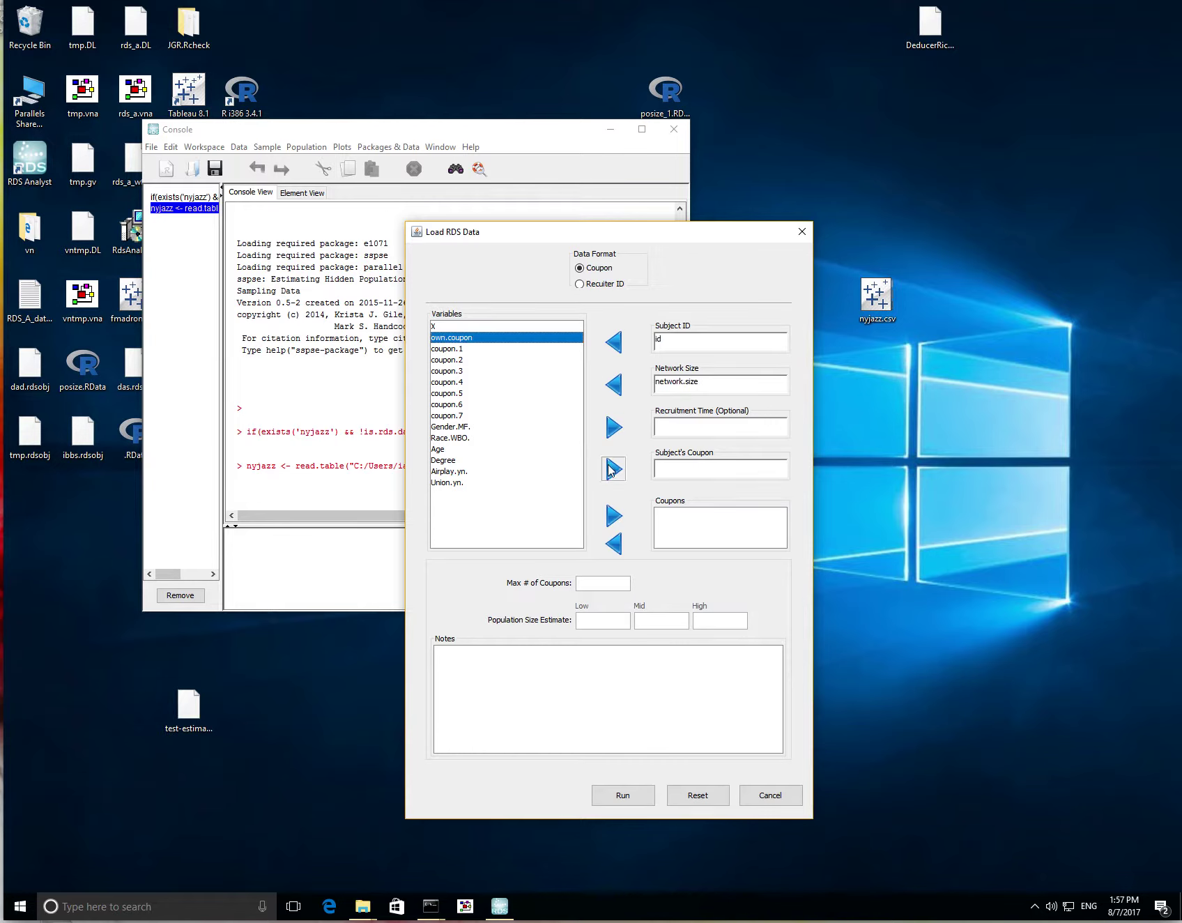
left_click(613, 470)
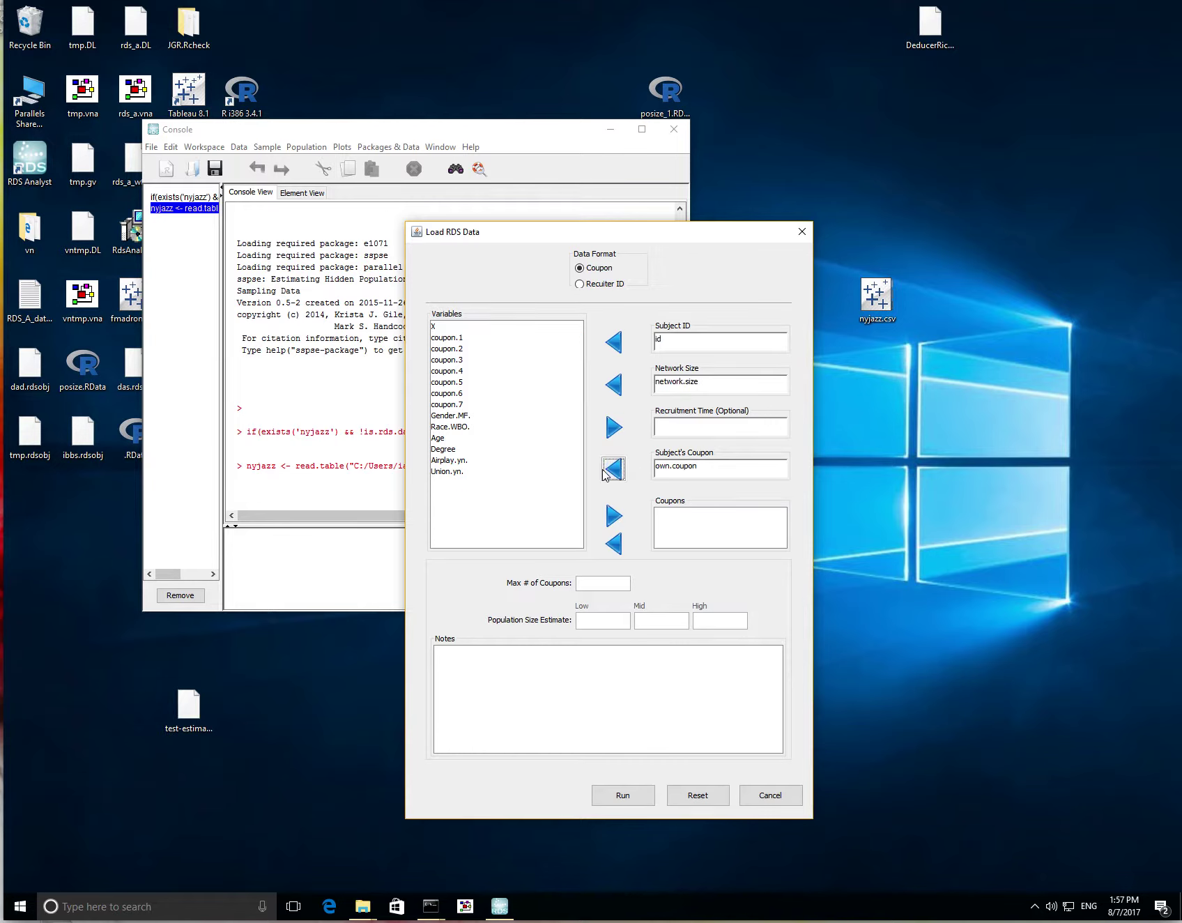
Assign coupon.1 through coupon.7 as the coupons and run the coupon-format RDS data import.
left_click(472, 341)
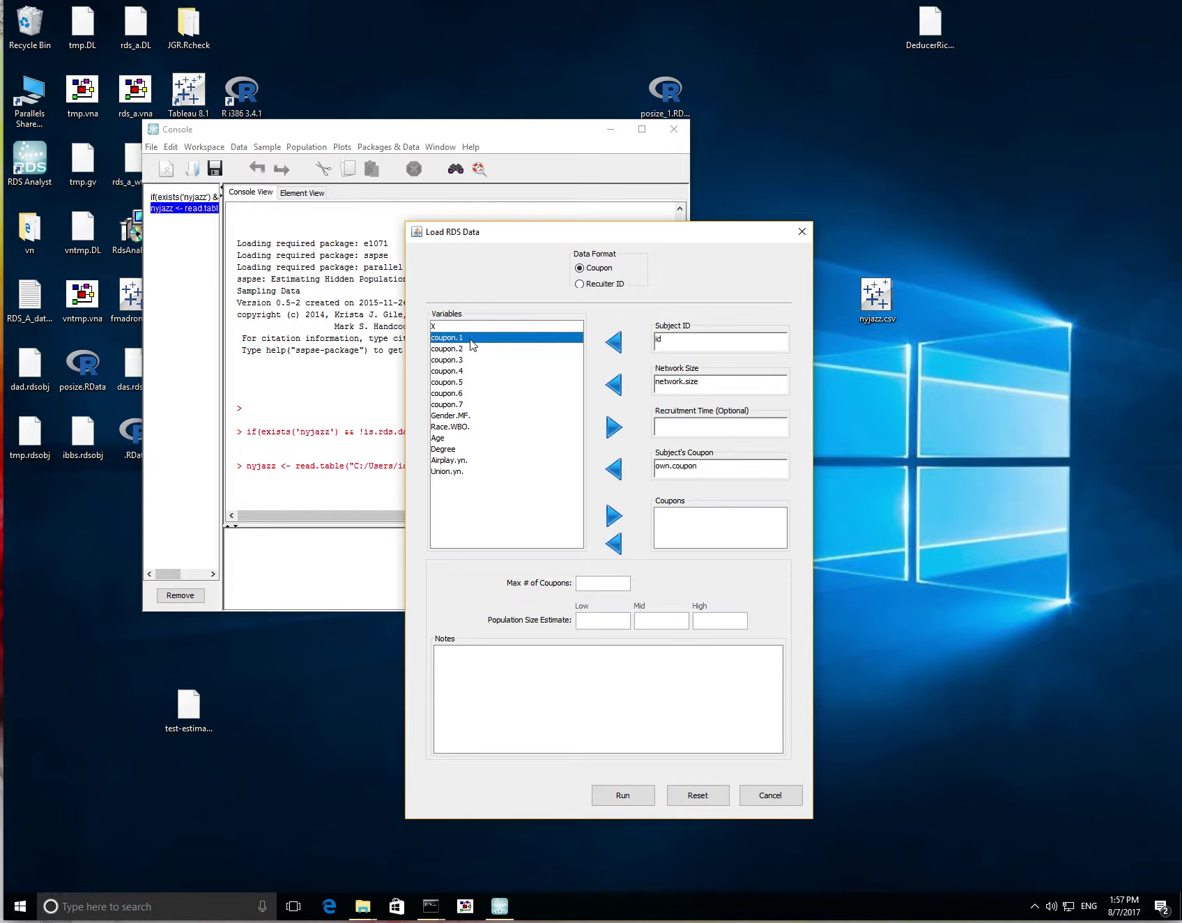
left_click(472, 406, "shift")
left_click_drag(460, 383, 486, 384)
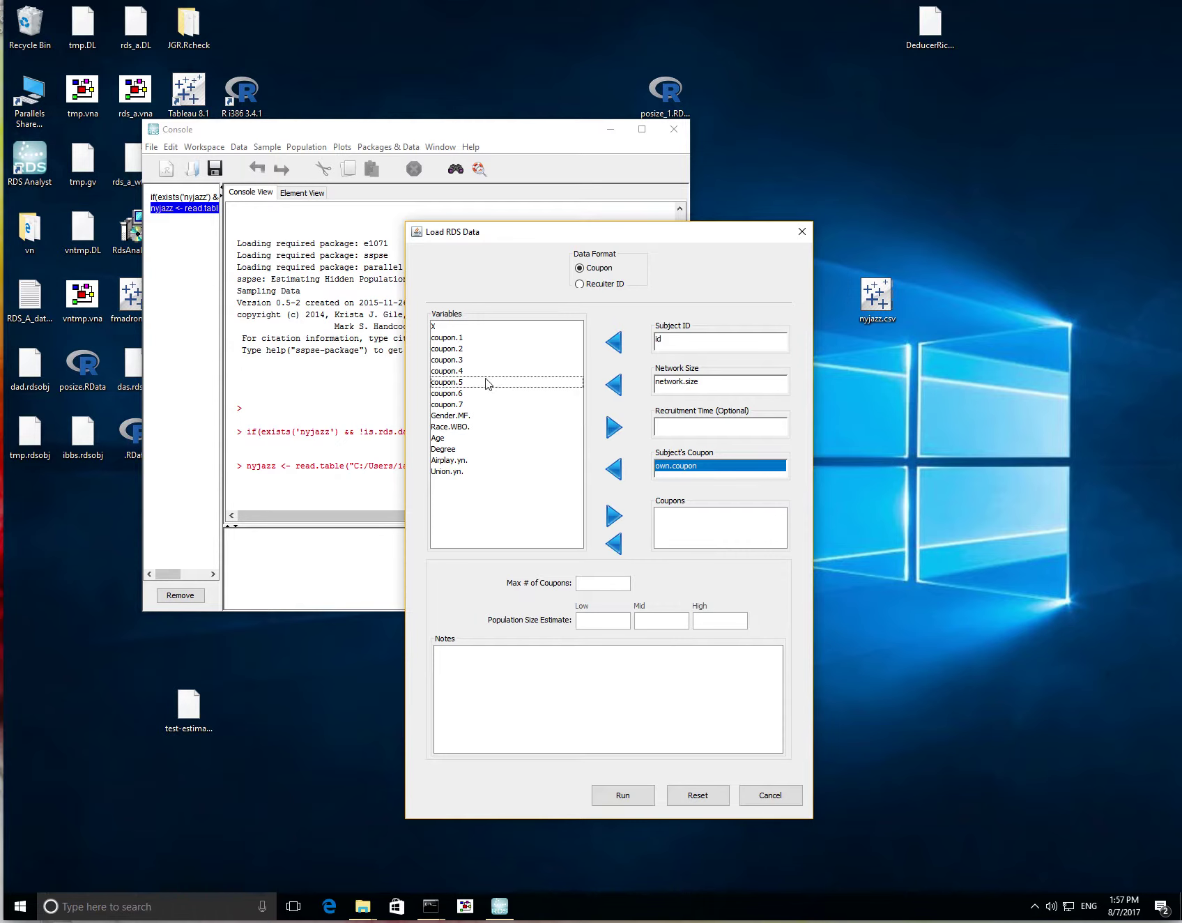
left_click(467, 338)
left_click(486, 405, "shift")
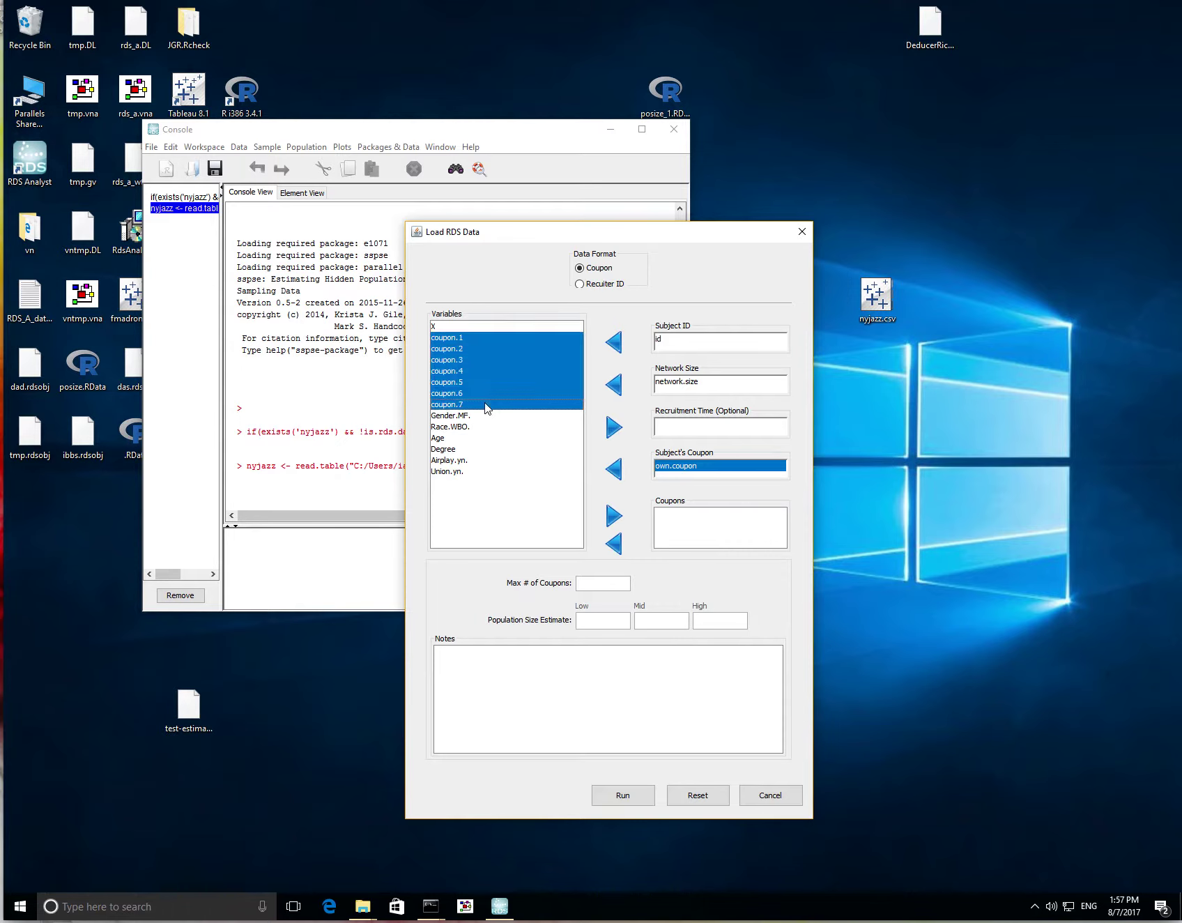
left_click(613, 515)
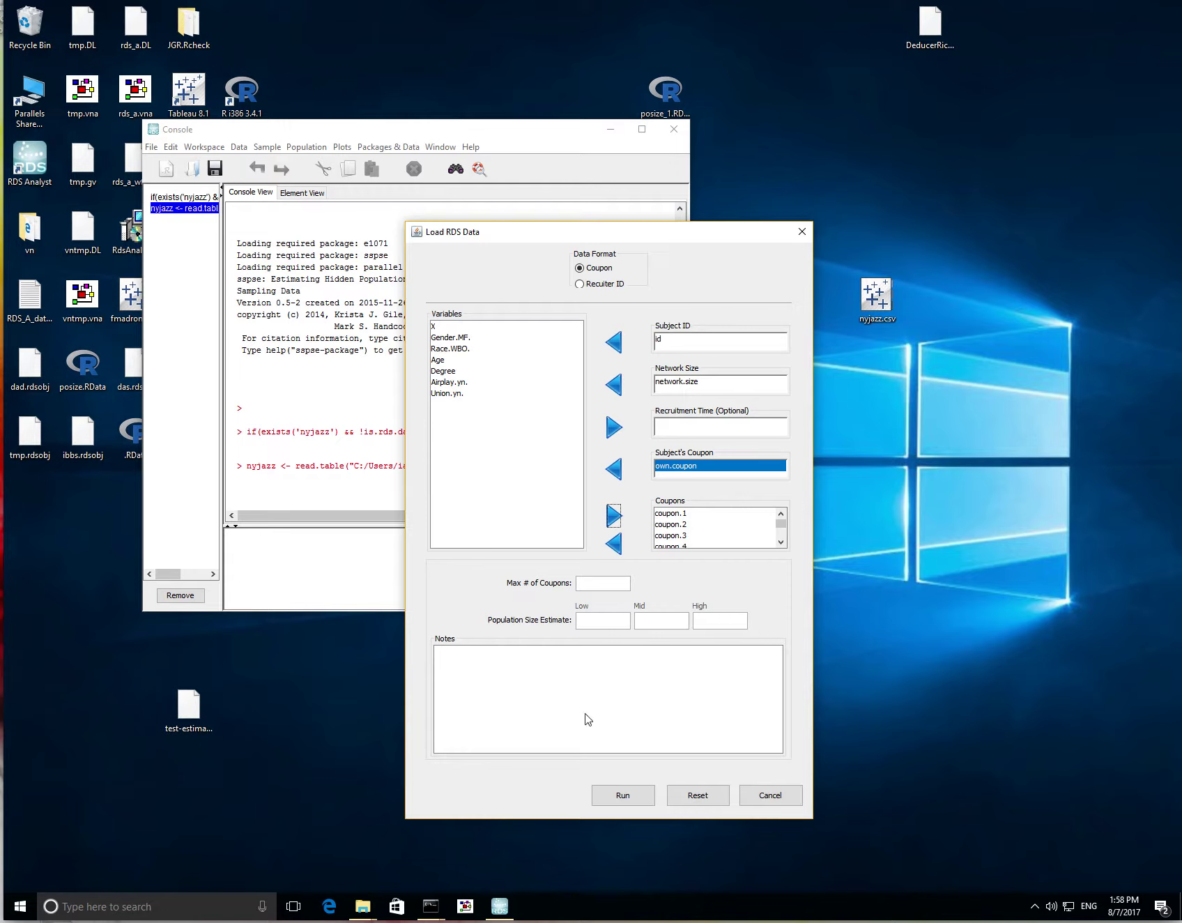
left_click(623, 796)
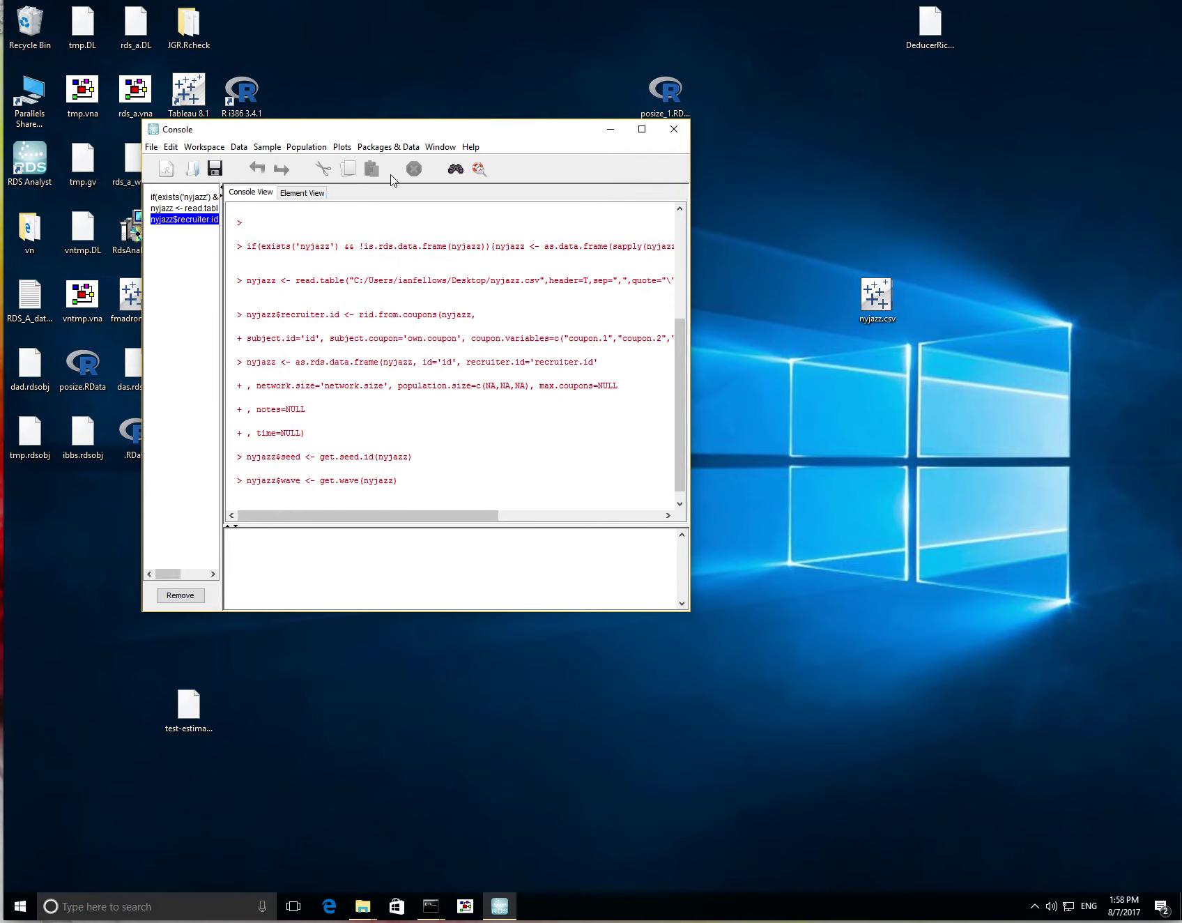
Examine the imported nyjazz data set in the Data Viewer, including its variable types and RDS settings, and return to the console.
left_click(377, 146)
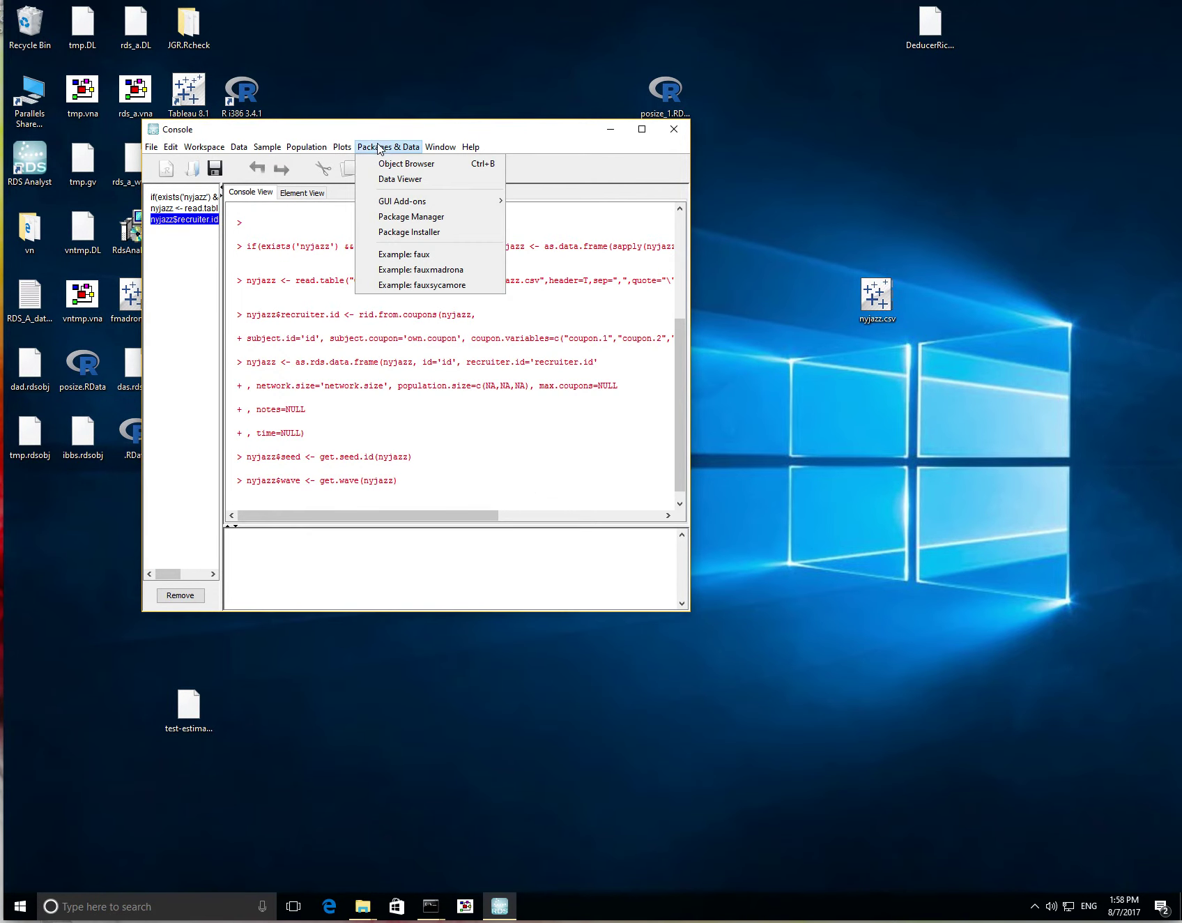
left_click(391, 180)
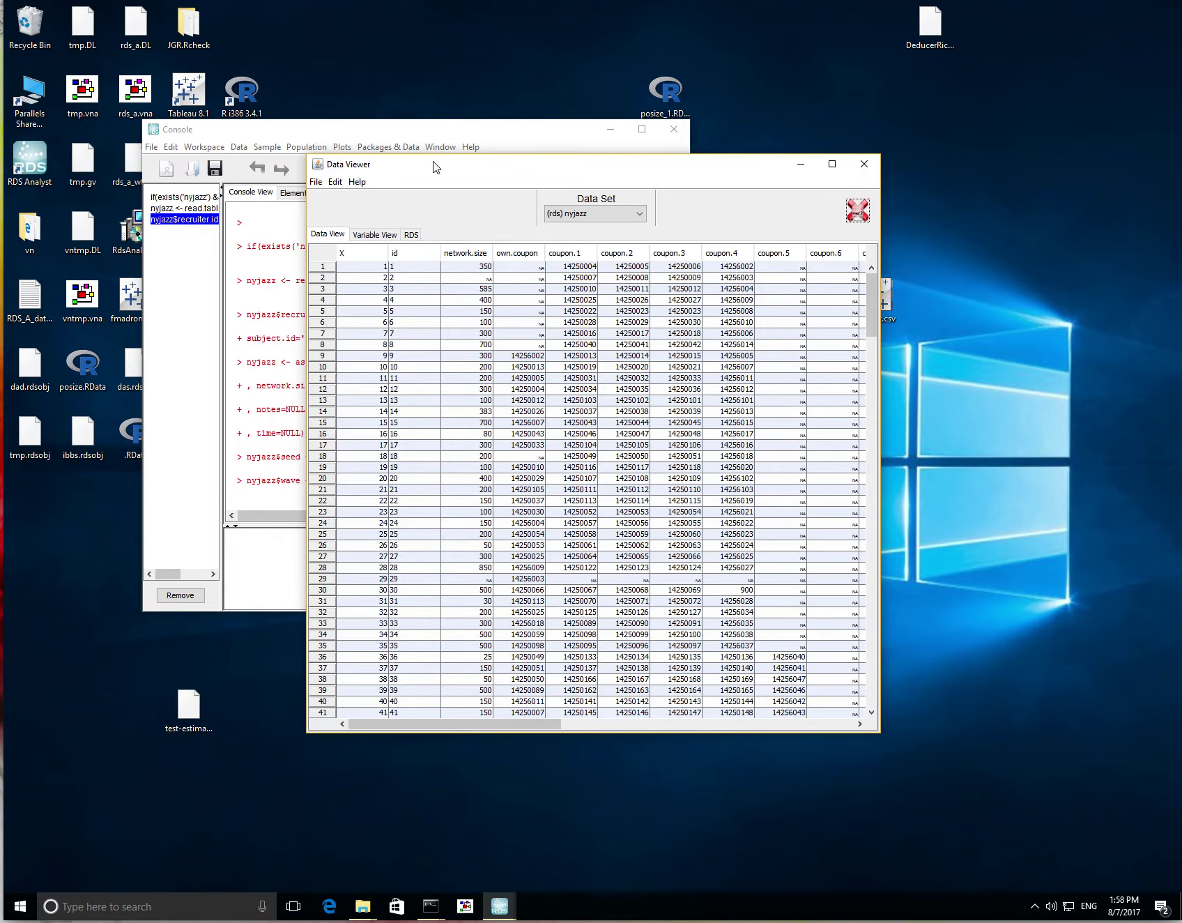
left_click_drag(438, 167, 494, 181)
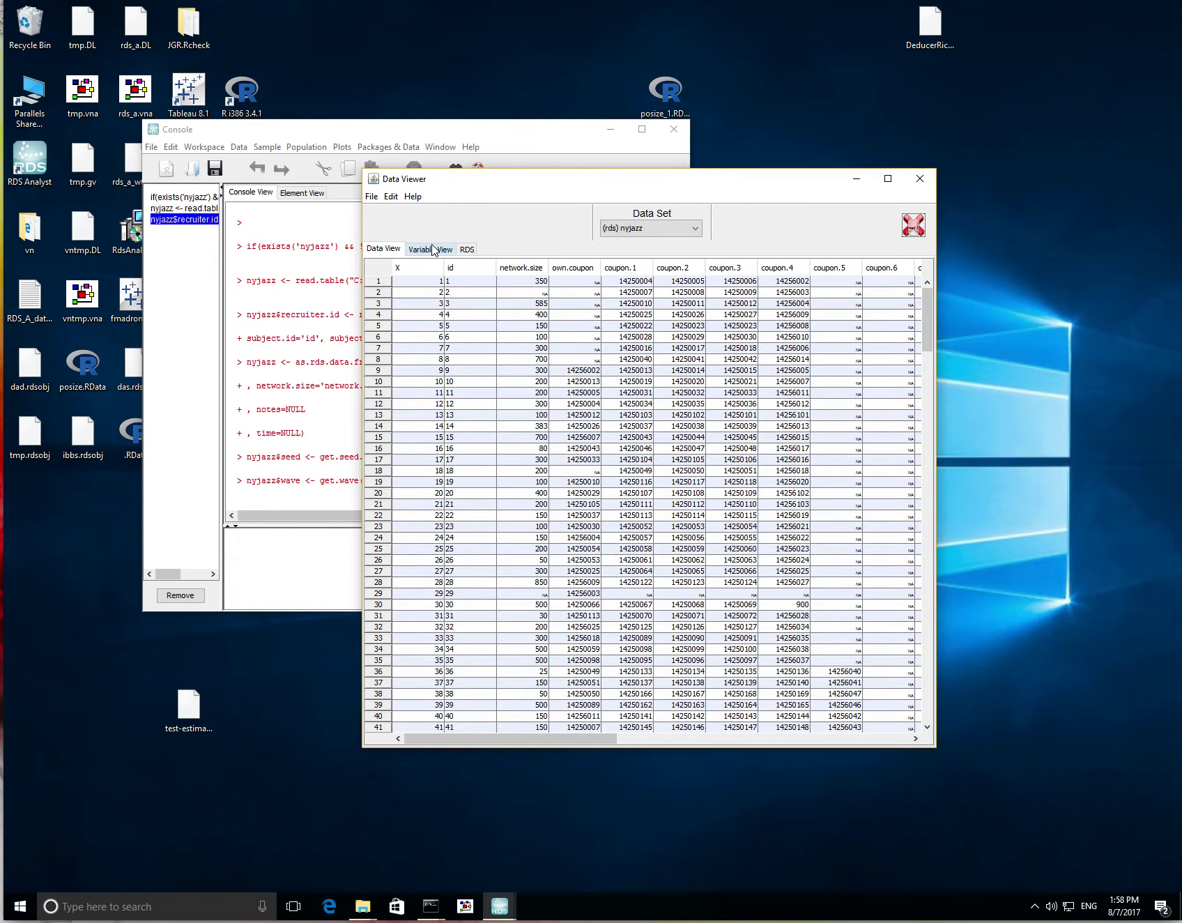
left_click(434, 250)
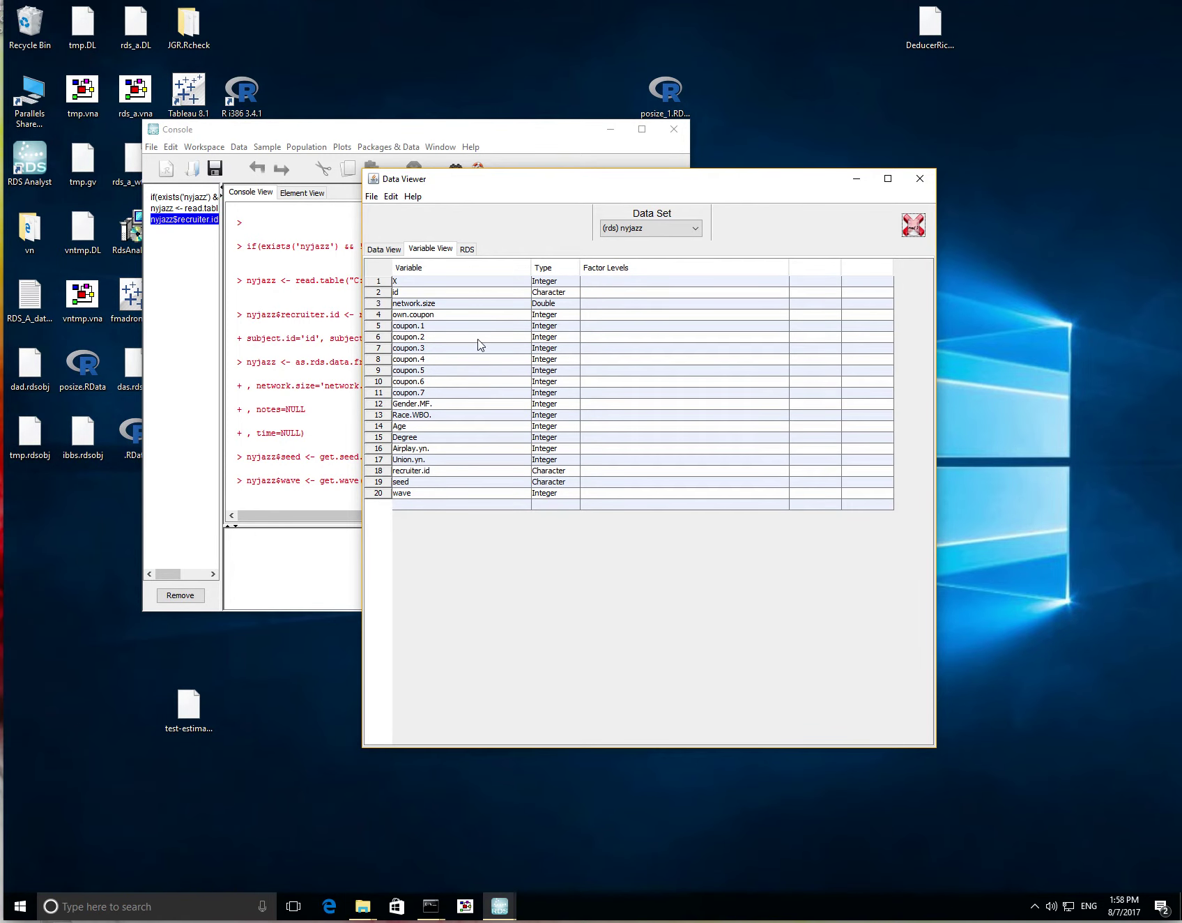
left_click(467, 250)
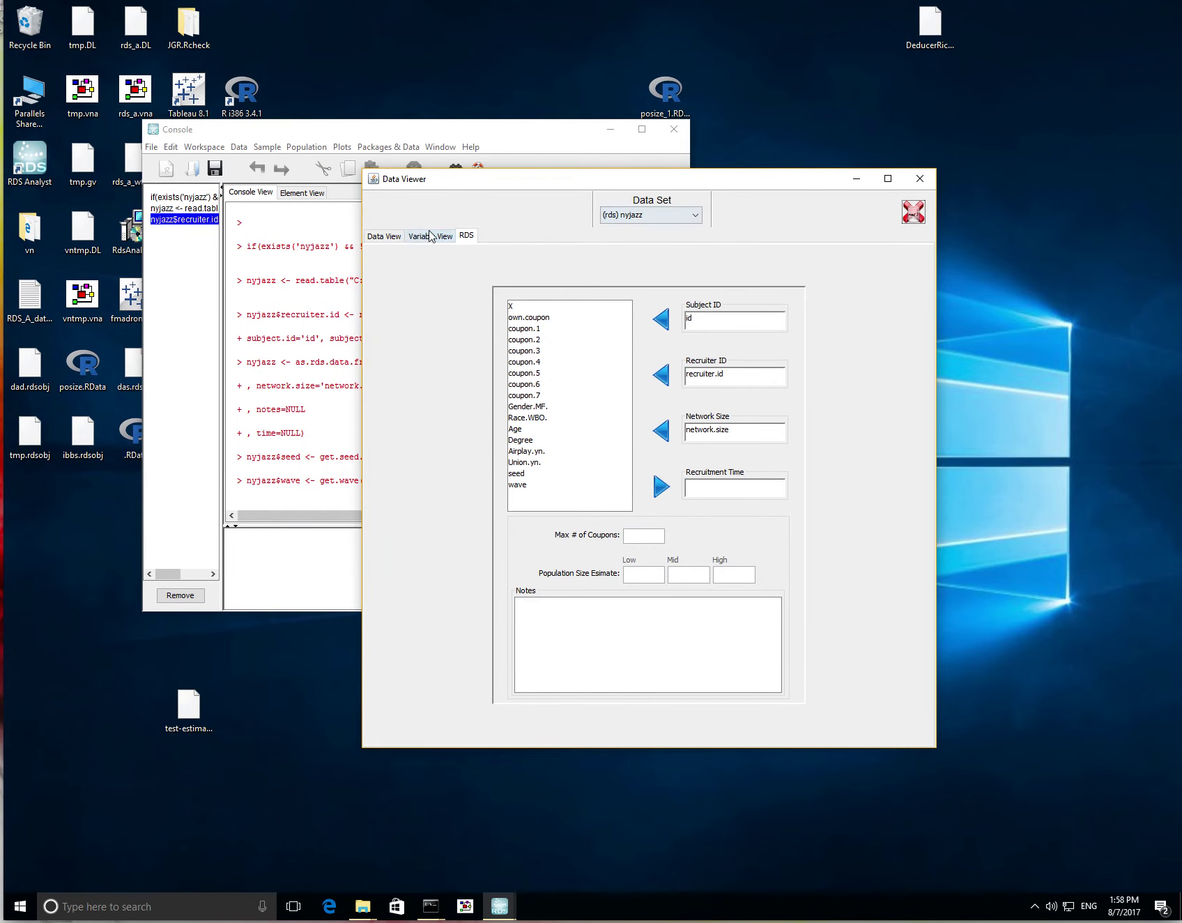
left_click(385, 236)
left_click(330, 270)
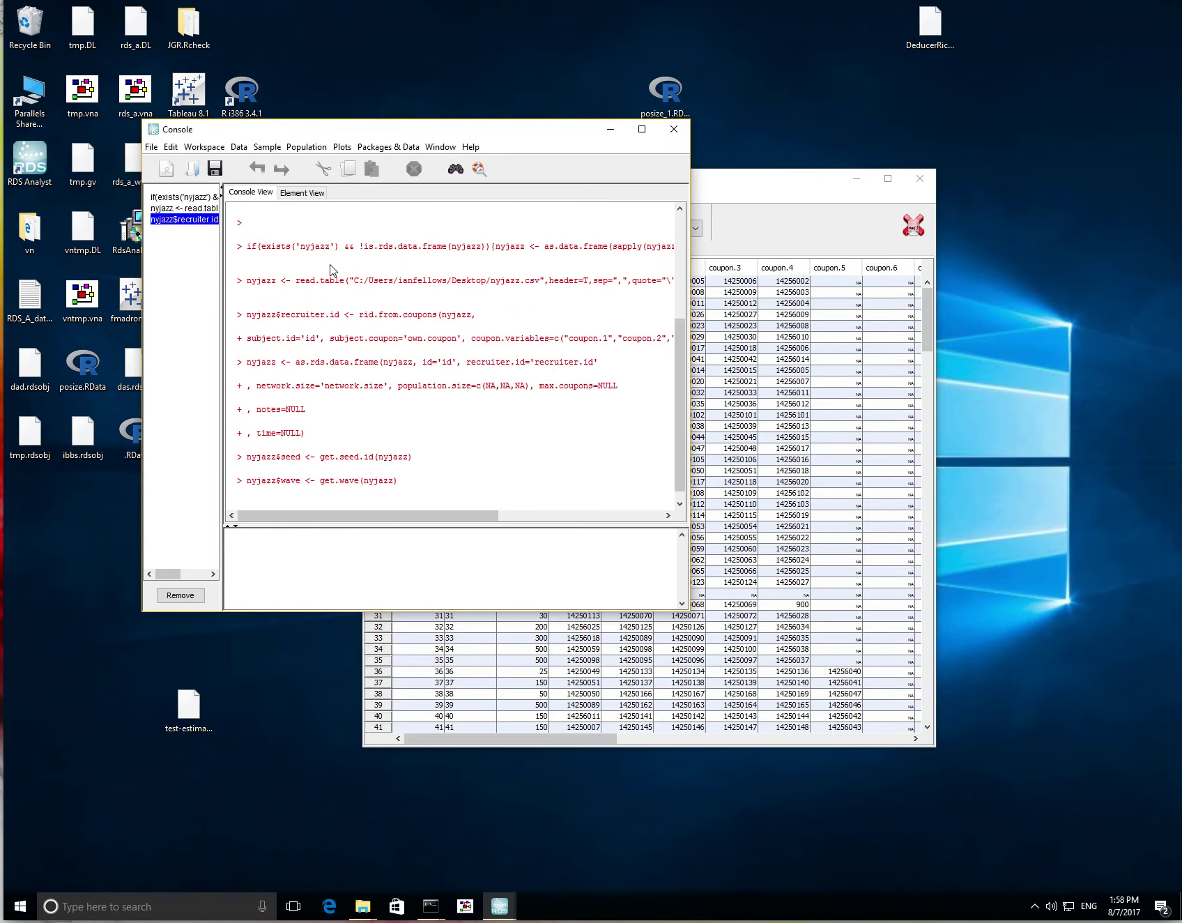
Plot the recruitment tree of the nyjazz data set in a graphics window with the default settings, review it and close the plot.
left_click(306, 147)
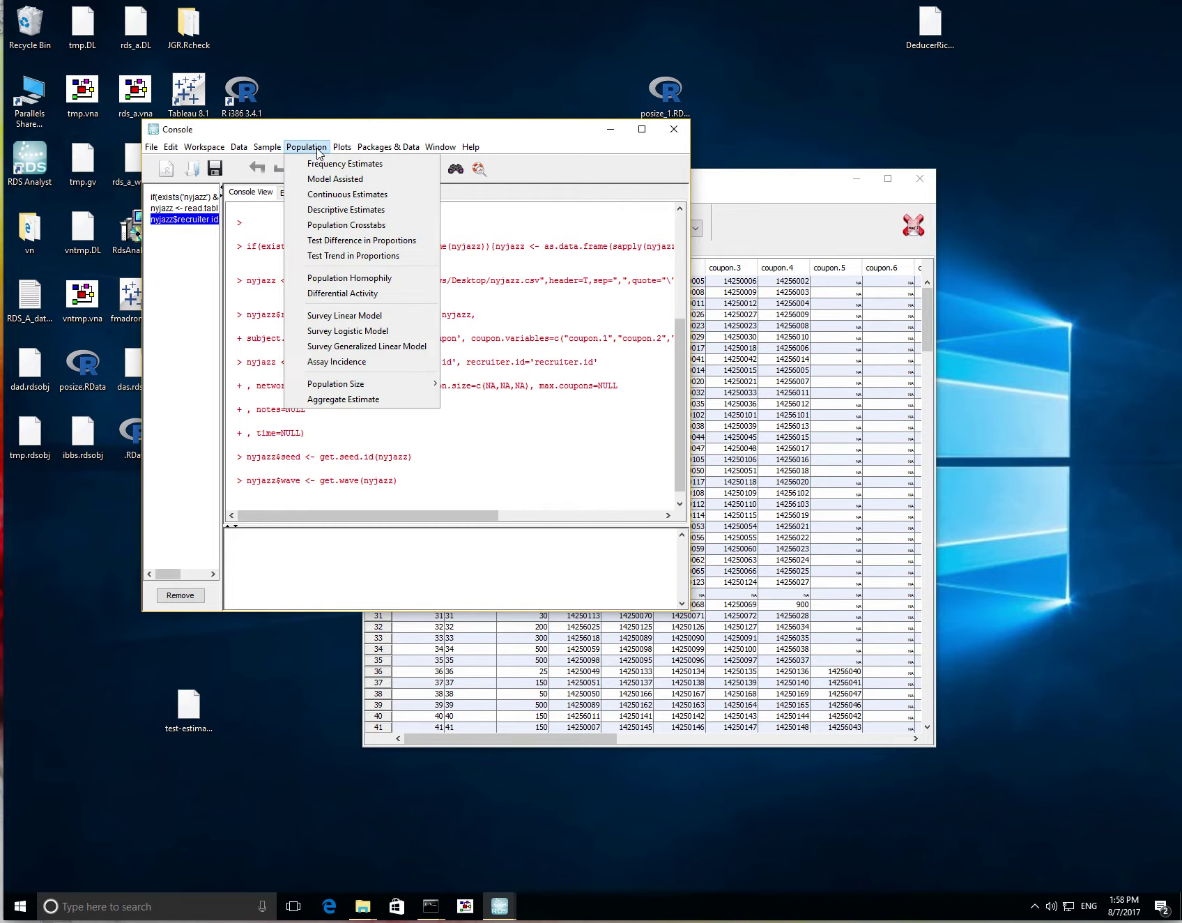
mouse_move(349, 156)
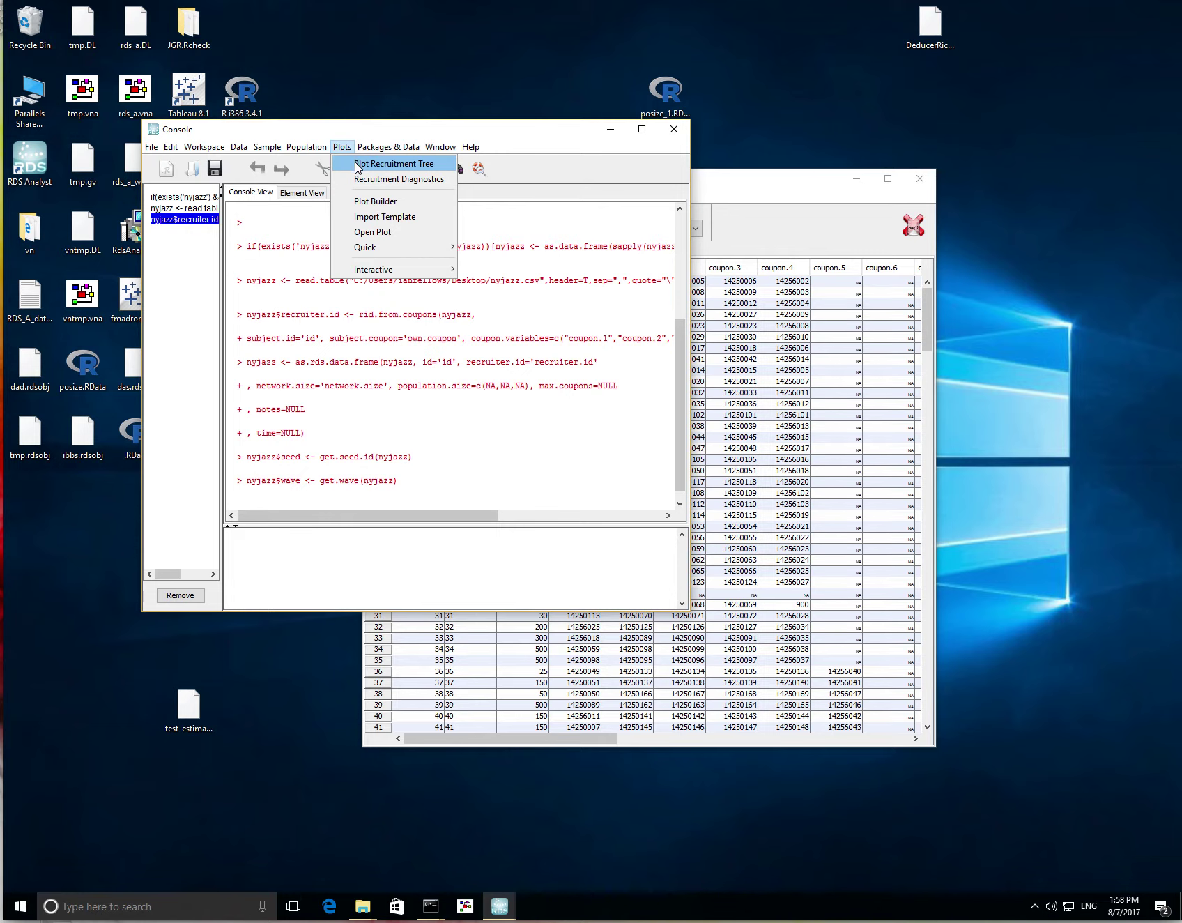
left_click(358, 165)
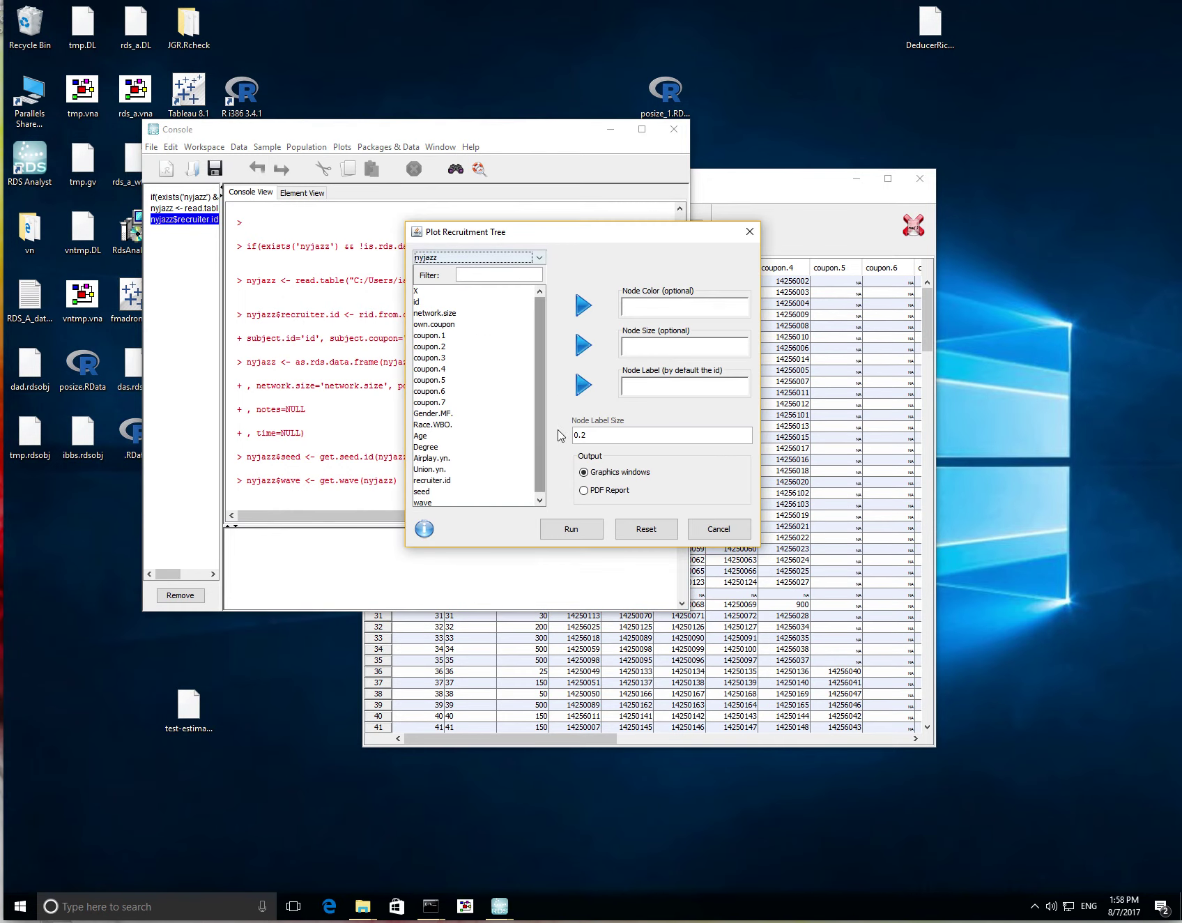
left_click(589, 534)
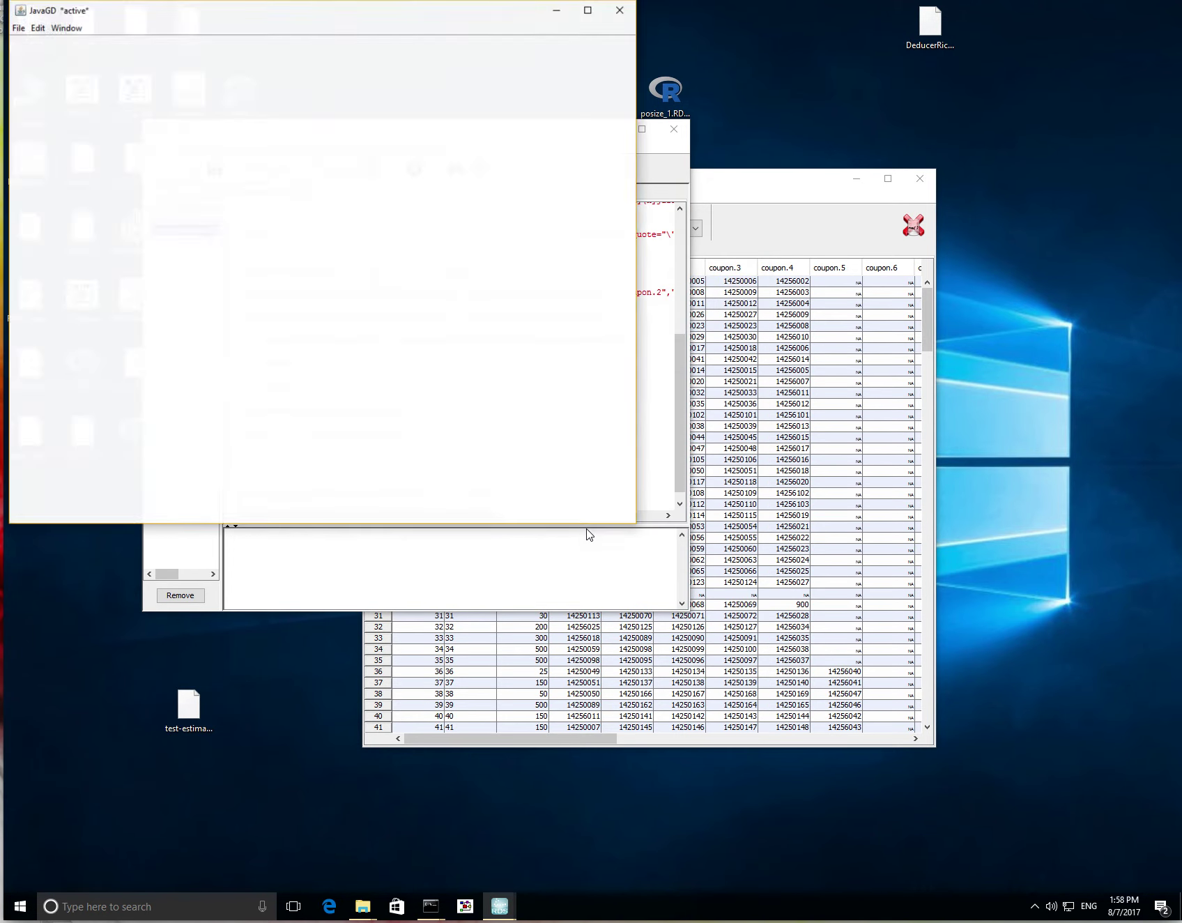
left_click_drag(356, 13, 536, 132)
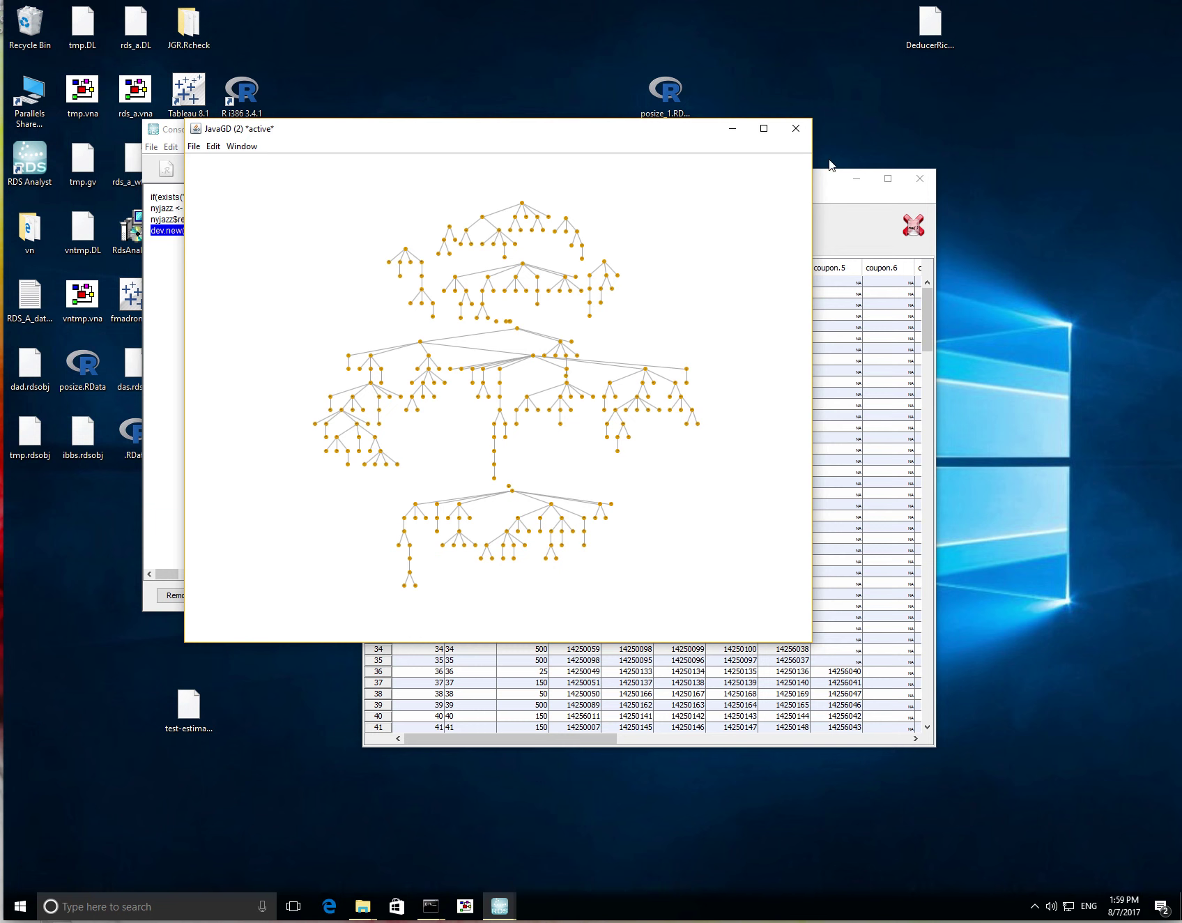
left_click(796, 128)
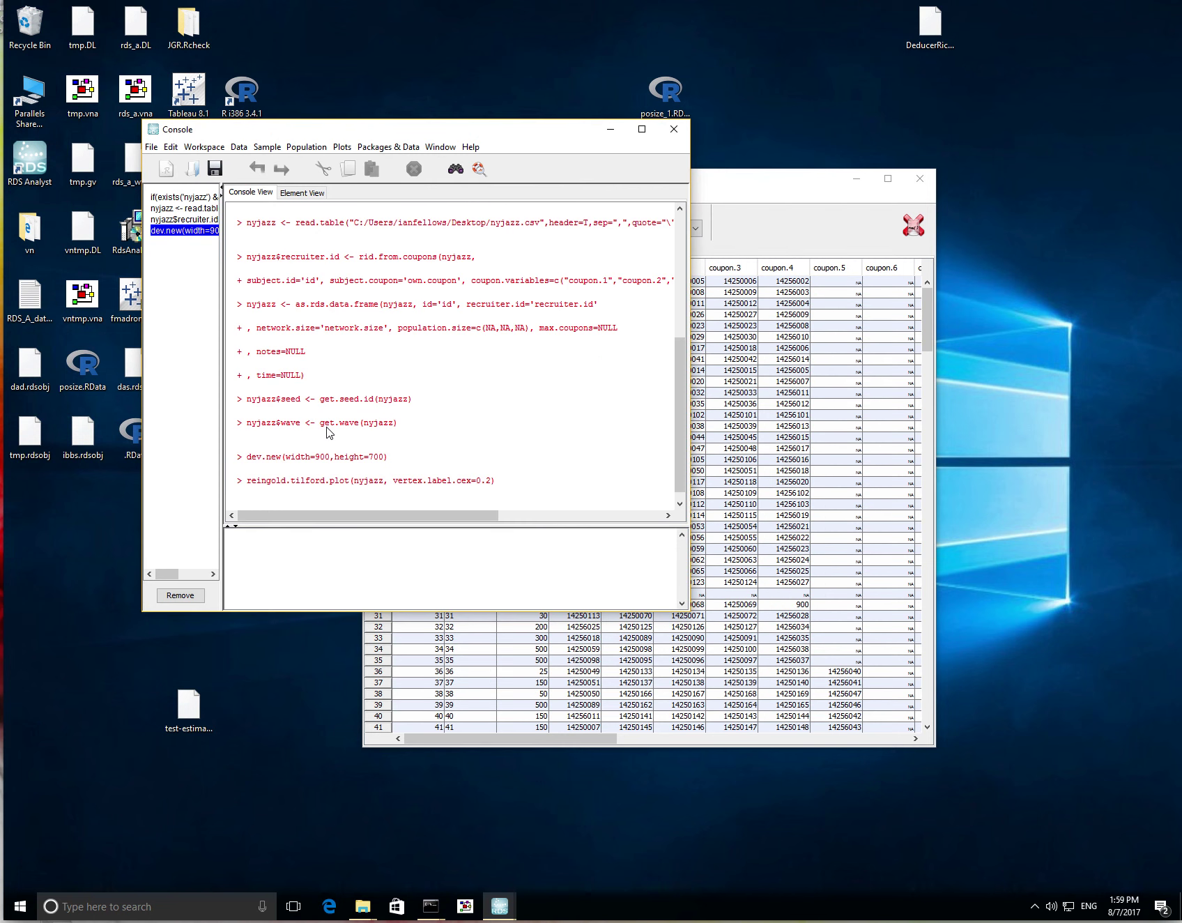